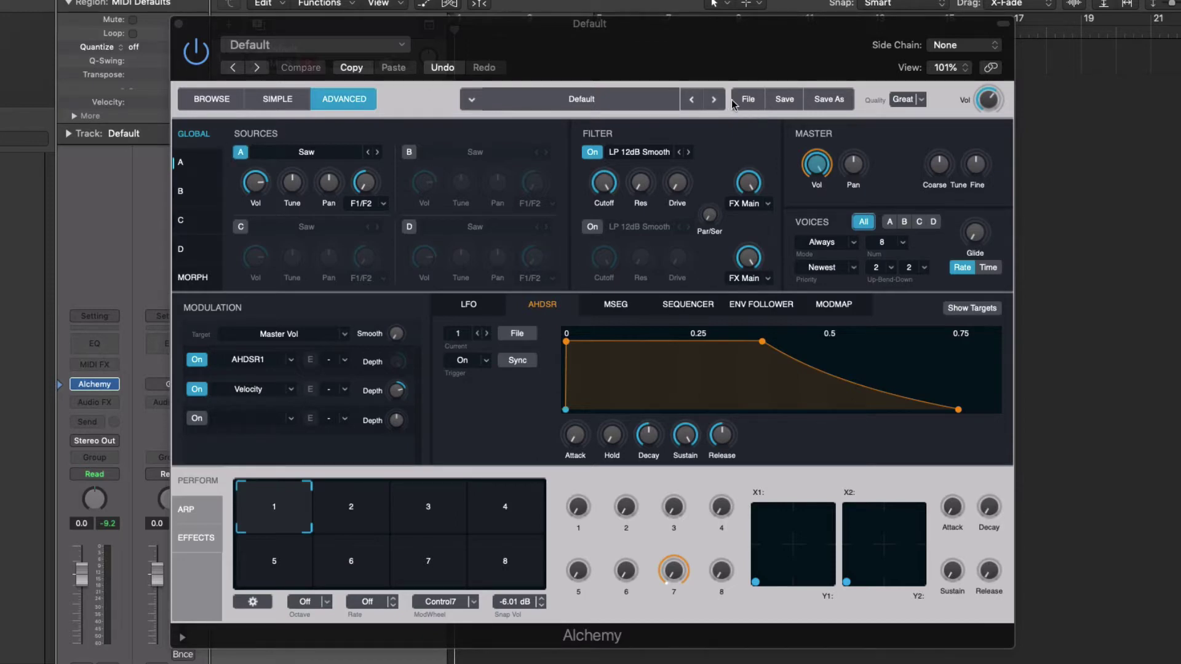
Initialize the preset to Alchemy's default single-Saw patch.
left_click(748, 101)
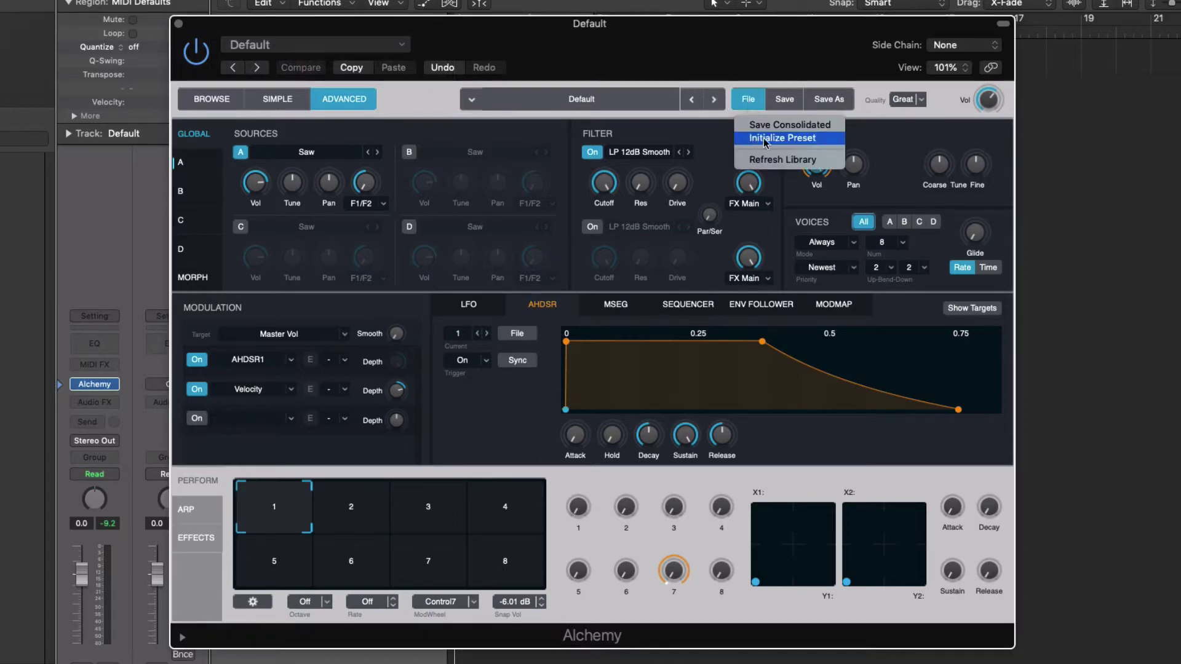
left_click(782, 140)
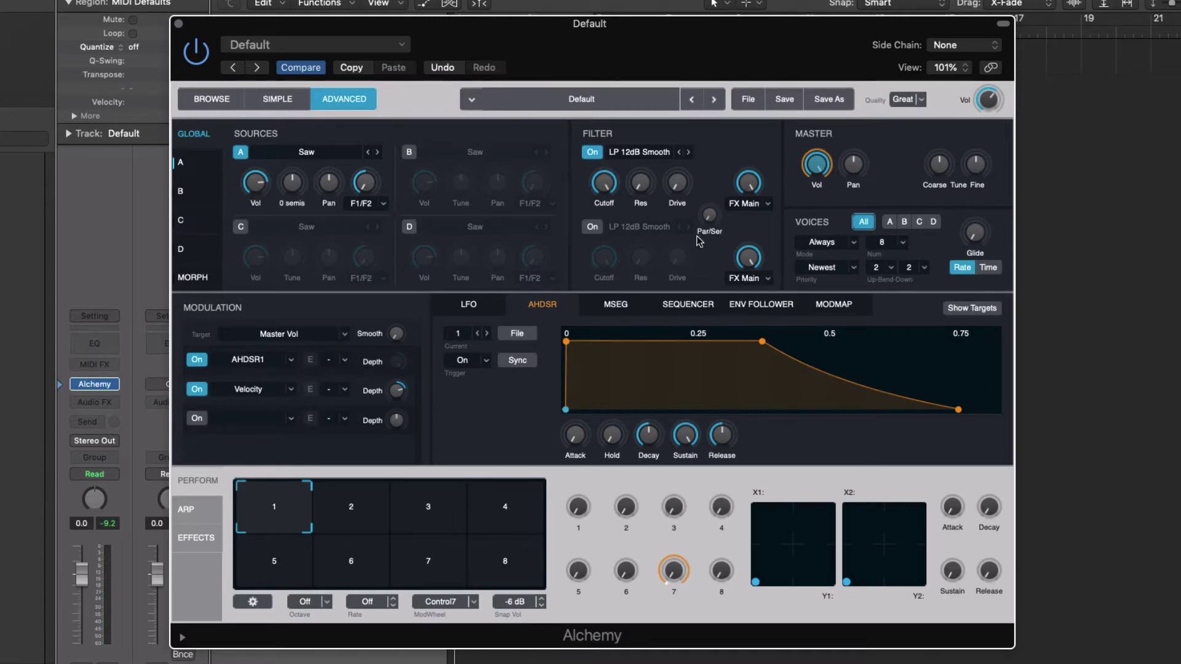
Open Source A's detail view and switch to its VA element page.
left_click(194, 167)
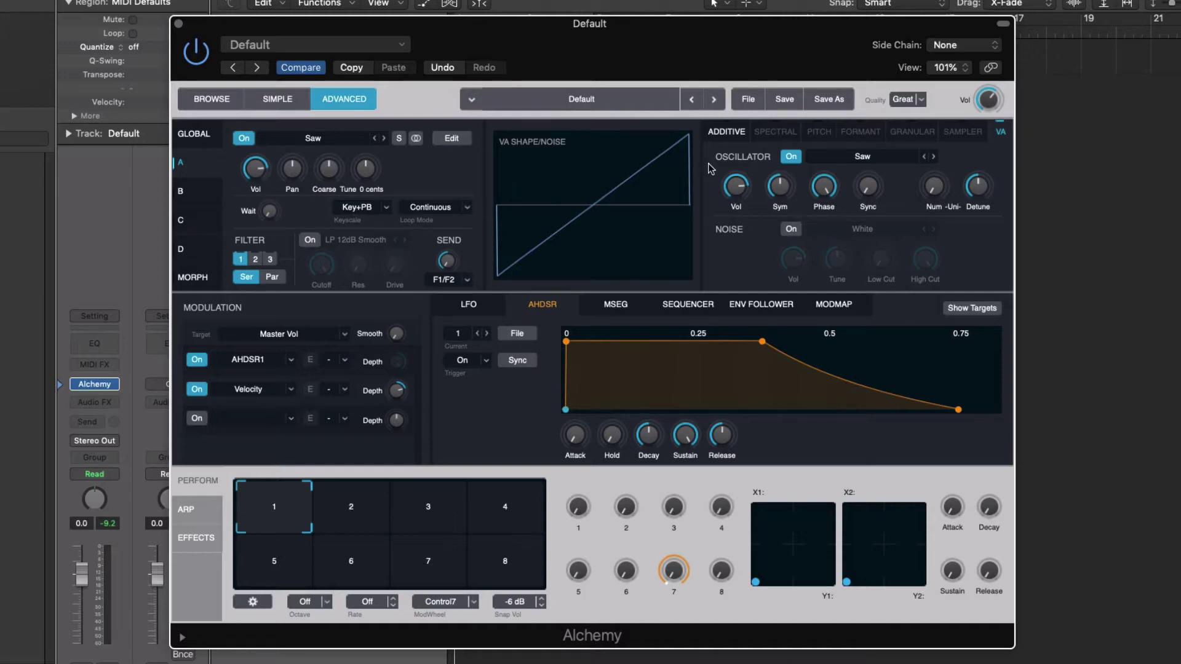
left_click(732, 134)
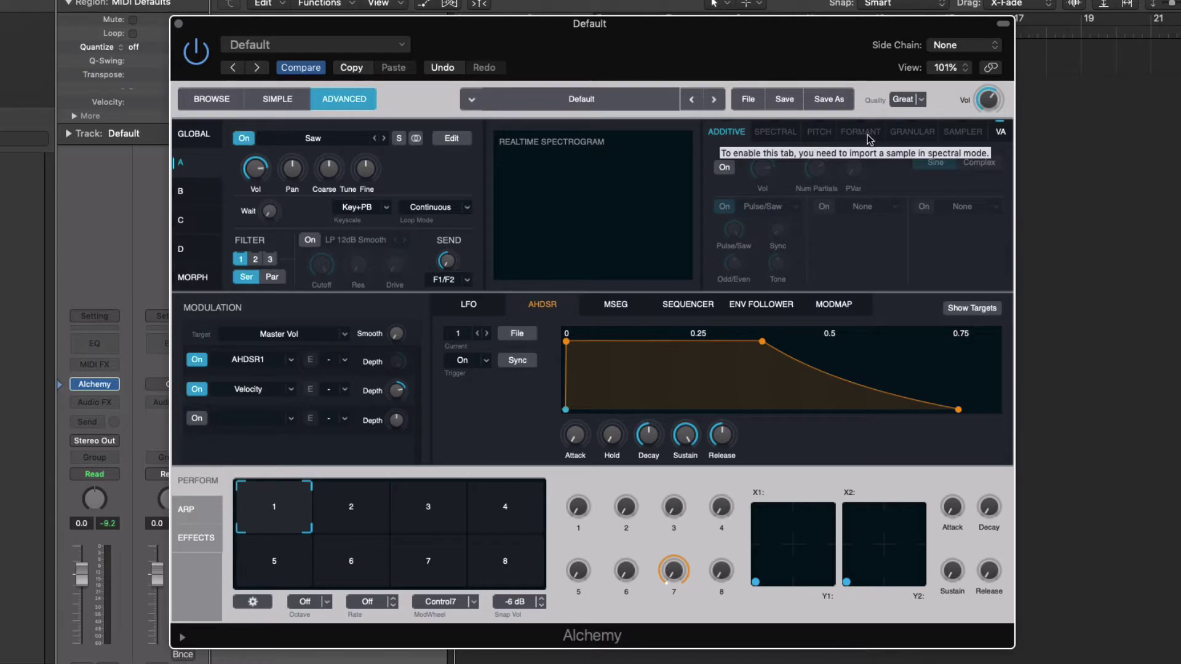
left_click(1000, 133)
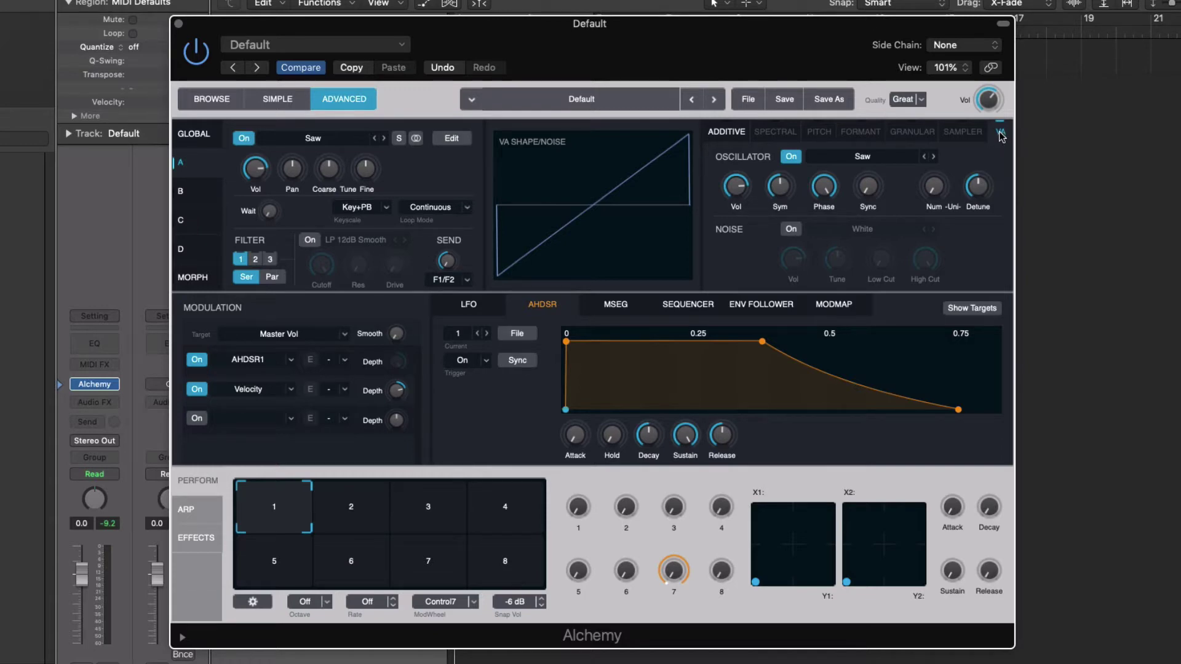
Set Source A's VA oscillator waveform to Saw > Saw - Arp.
left_click(852, 155)
mouse_move(842, 182)
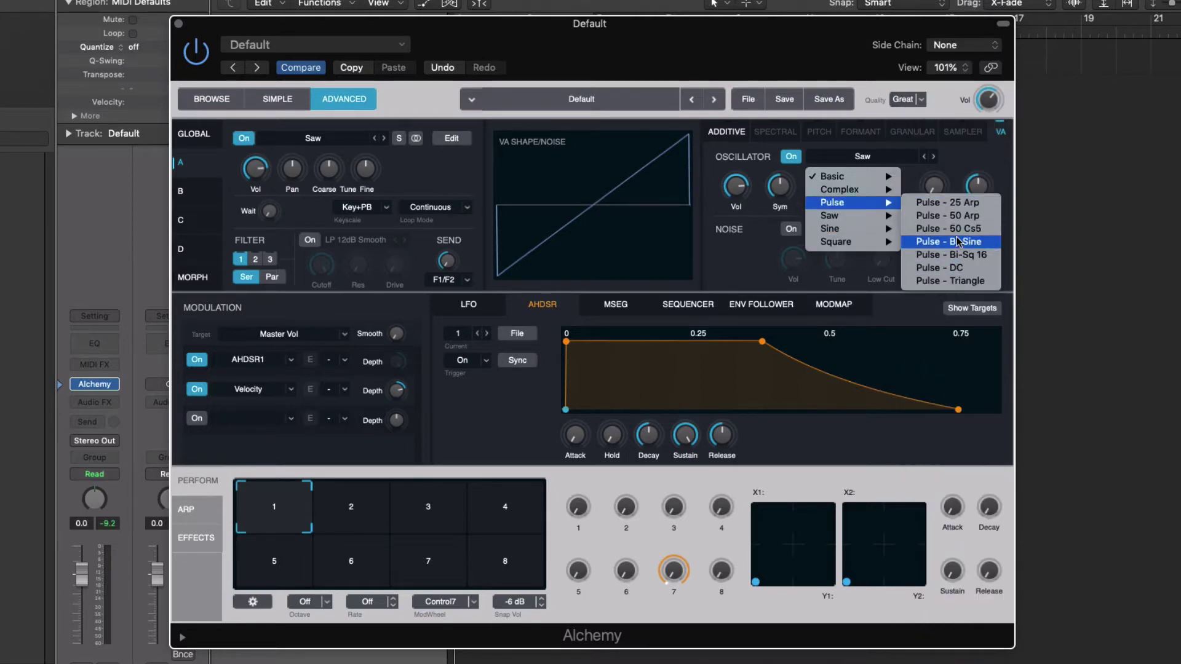
mouse_move(892, 215)
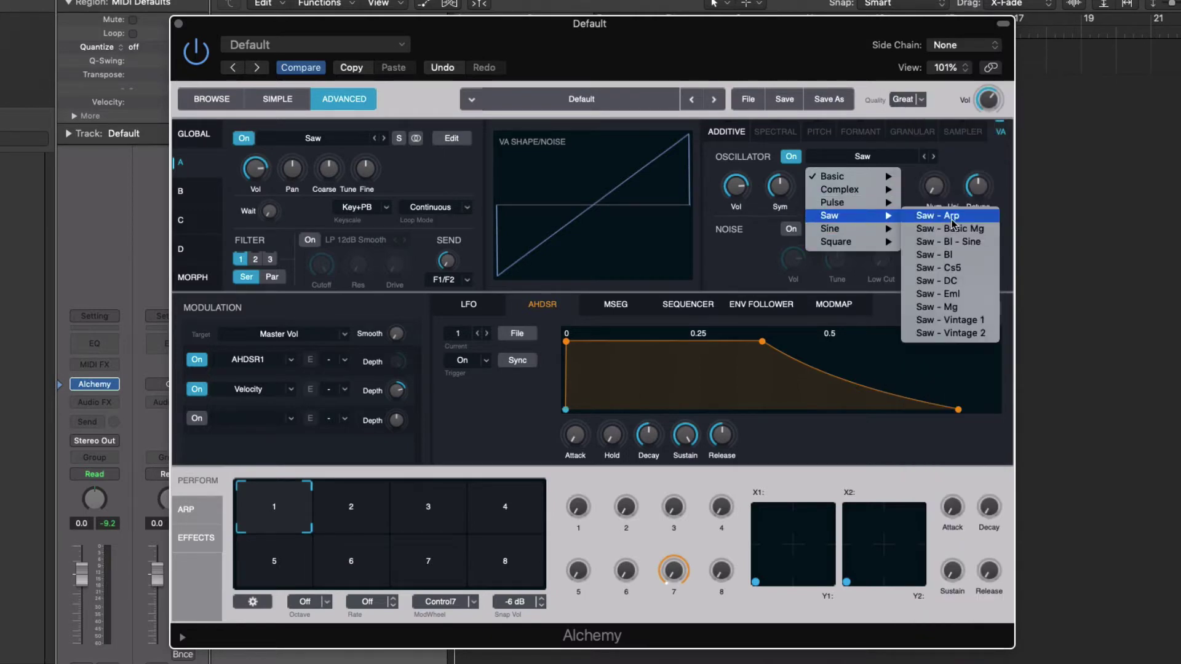
mouse_move(870, 245)
left_click(935, 217)
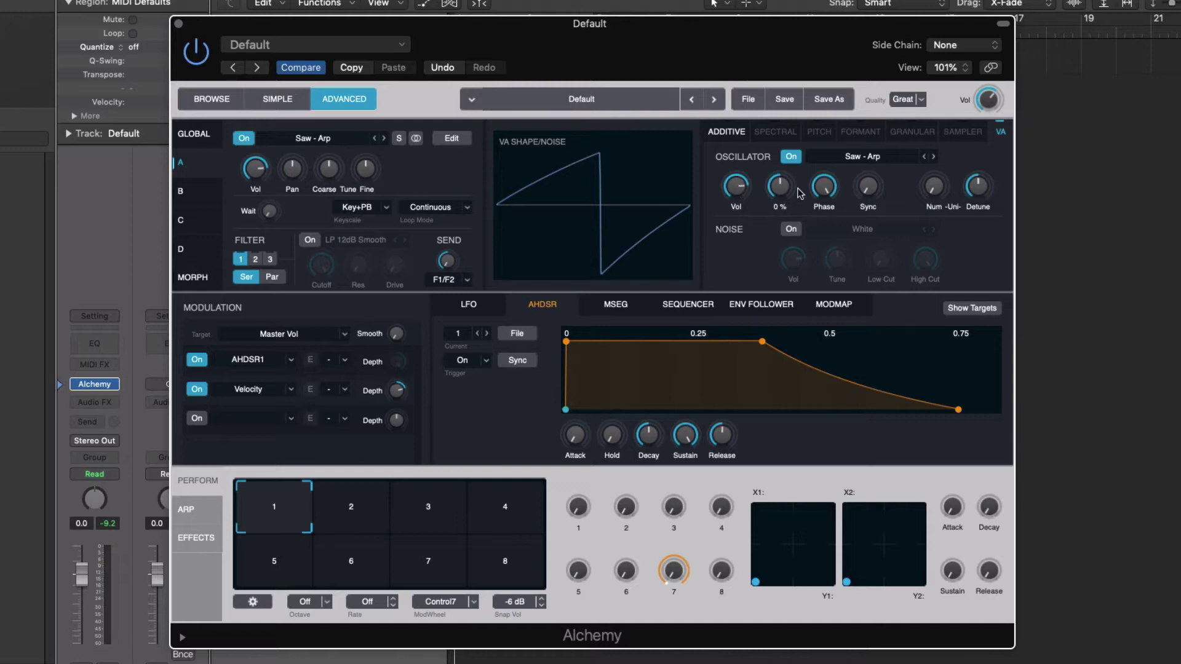
Nudge Source A's oscillator Sym to about -5 % and raise Sync to 10 semis.
left_click_drag(782, 192, 779, 186)
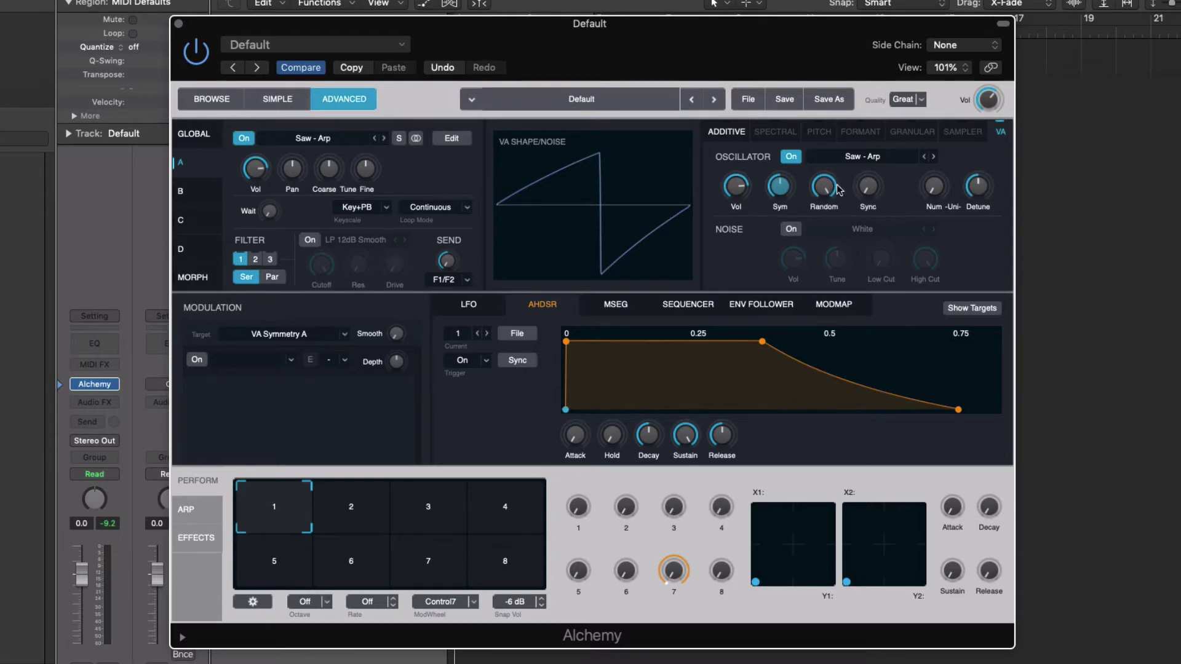
mouse_move(866, 185)
left_click_drag(869, 191, 811, 158)
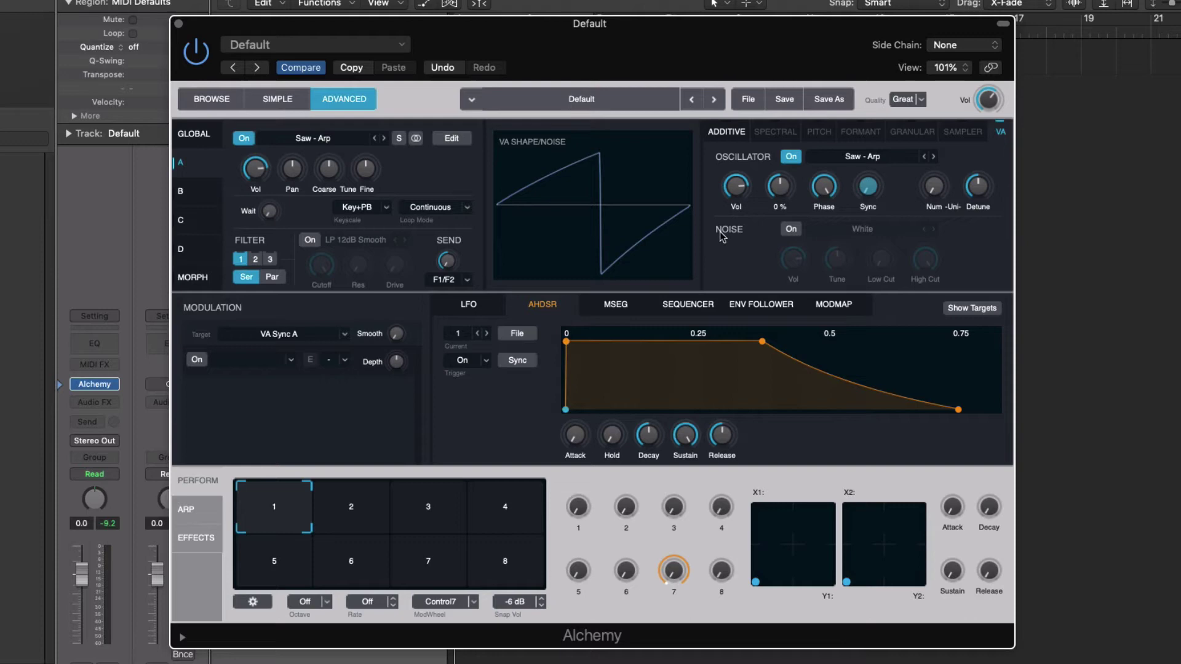
left_click(935, 190)
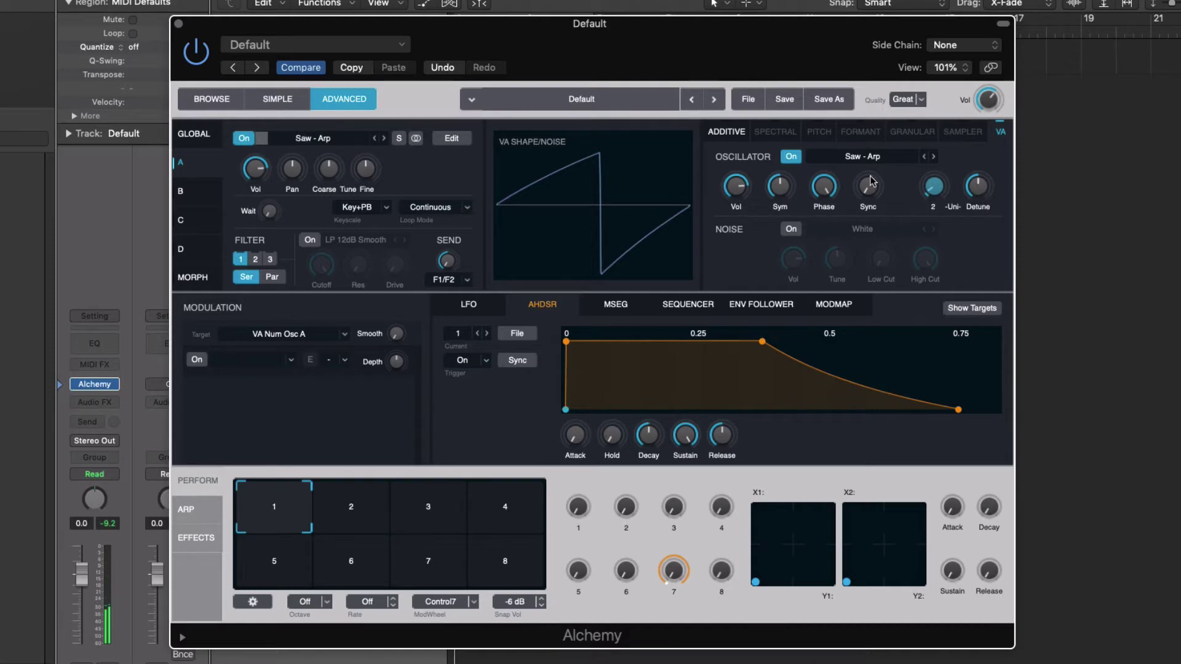
left_click_drag(982, 184, 991, 294)
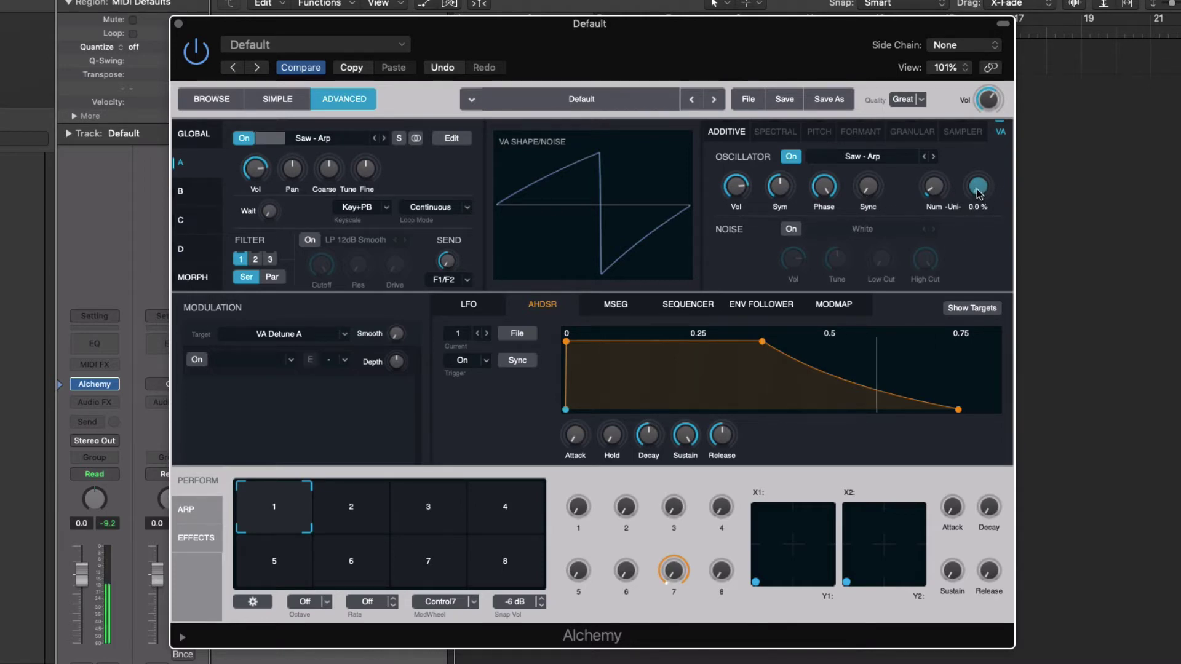
left_click_drag(978, 194, 959, 25)
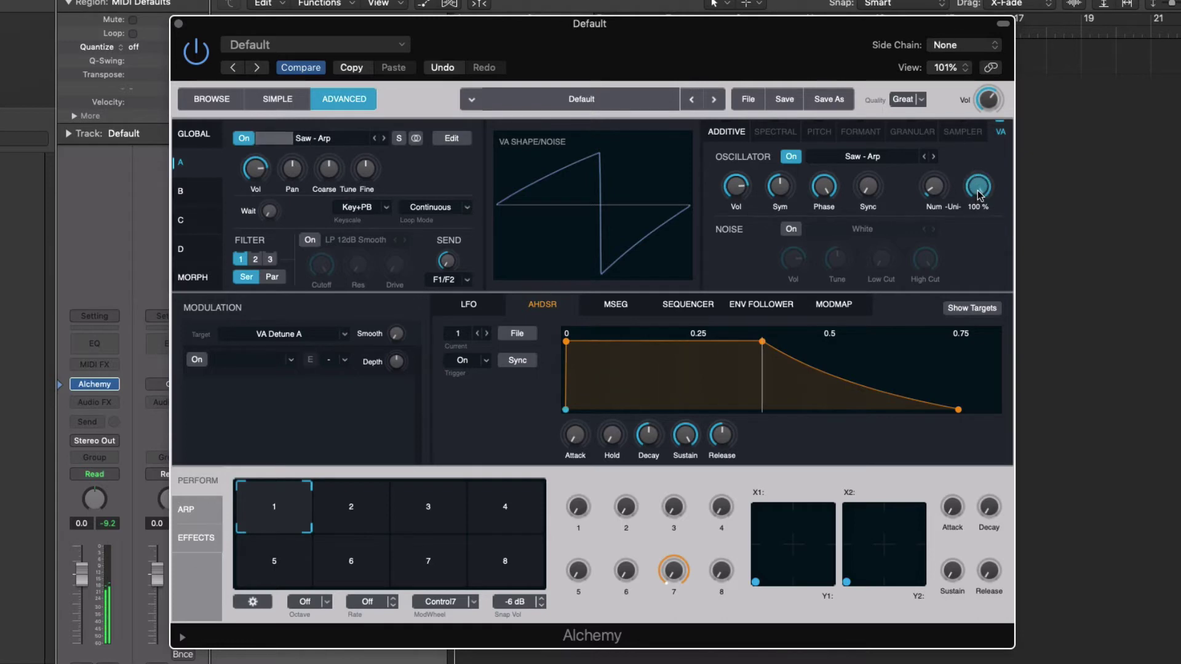
mouse_move(978, 193)
left_mouse_down()
mouse_move(978, 267)
mouse_move(979, 191)
left_mouse_up()
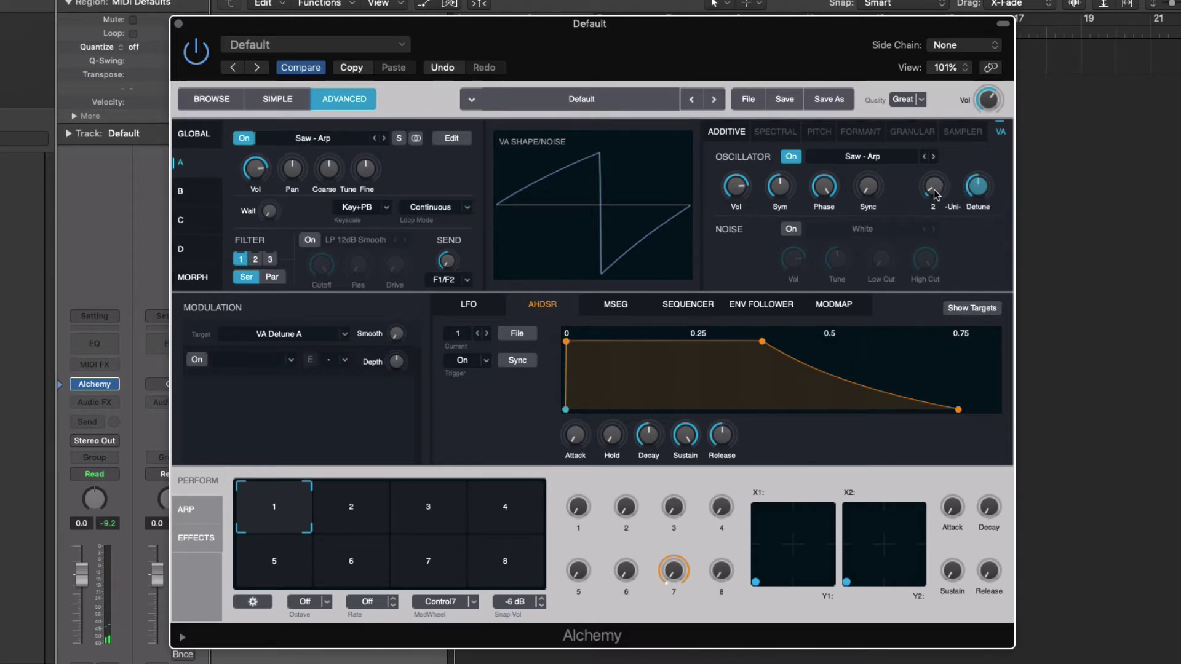
mouse_move(936, 195)
left_mouse_down()
mouse_move(927, 117)
mouse_move(937, 187)
left_mouse_up()
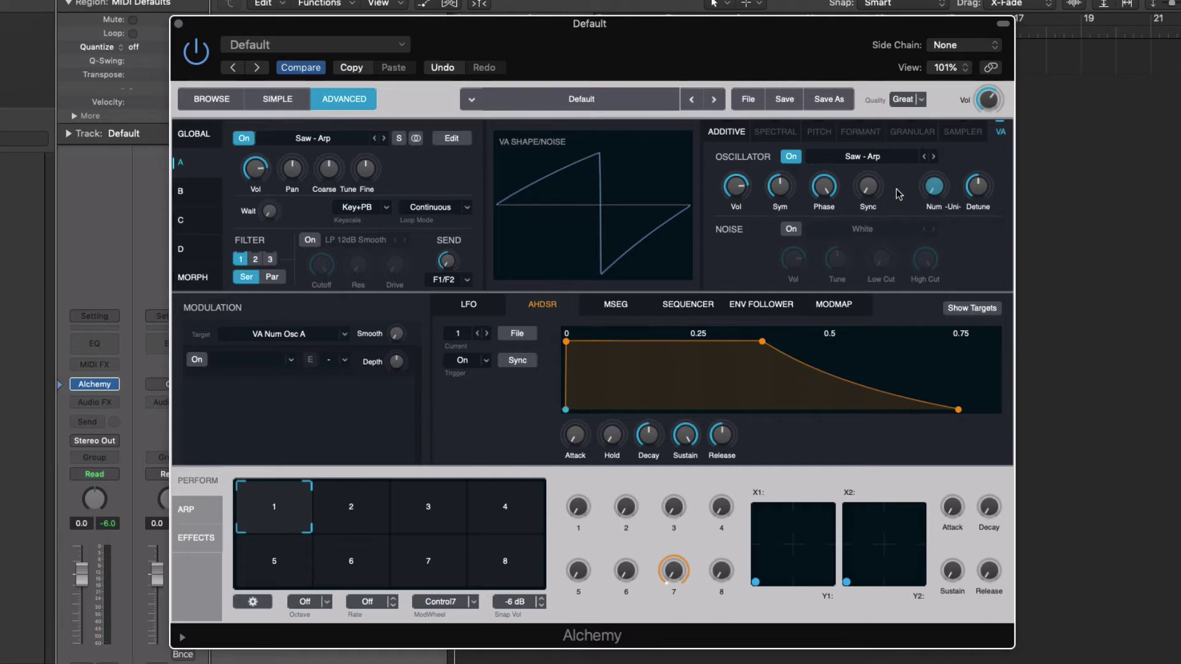
Switch on Source A's White noise layer and make its volume the modulation target.
mouse_move(934, 198)
mouse_move(740, 175)
mouse_move(773, 200)
left_click(791, 229)
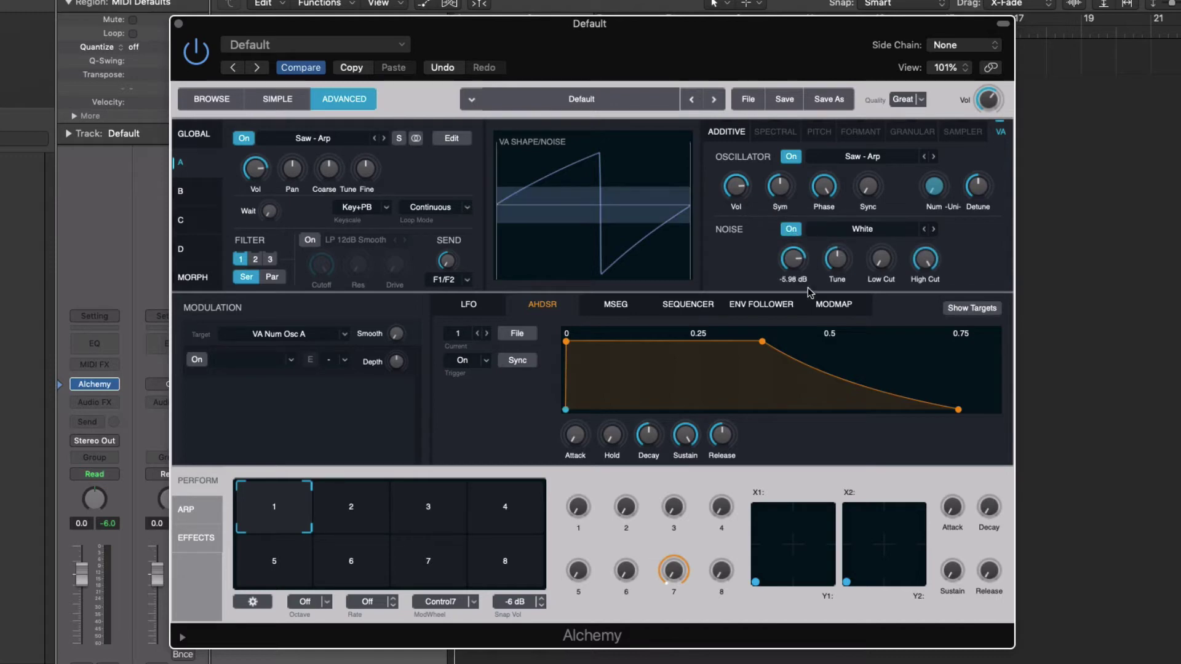
mouse_move(813, 251)
mouse_move(764, 178)
left_click(793, 261)
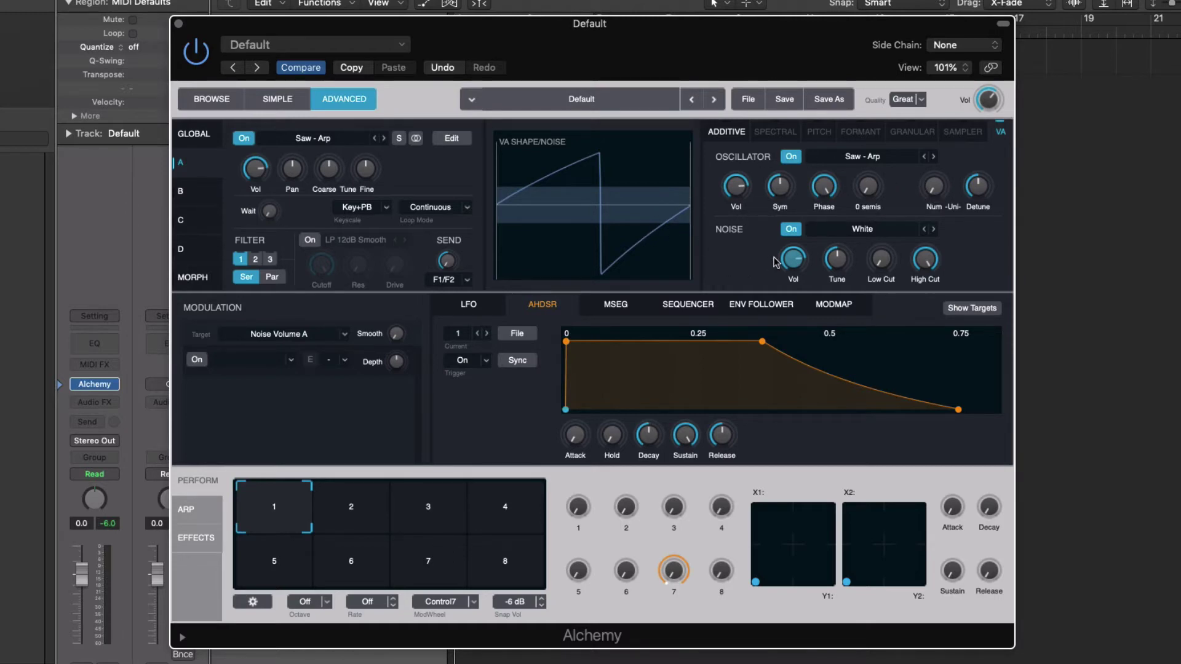
mouse_move(793, 265)
Enable a modulation slot on Noise Volume A and assign a new AHDSR envelope (AHDSR2).
left_click(836, 258)
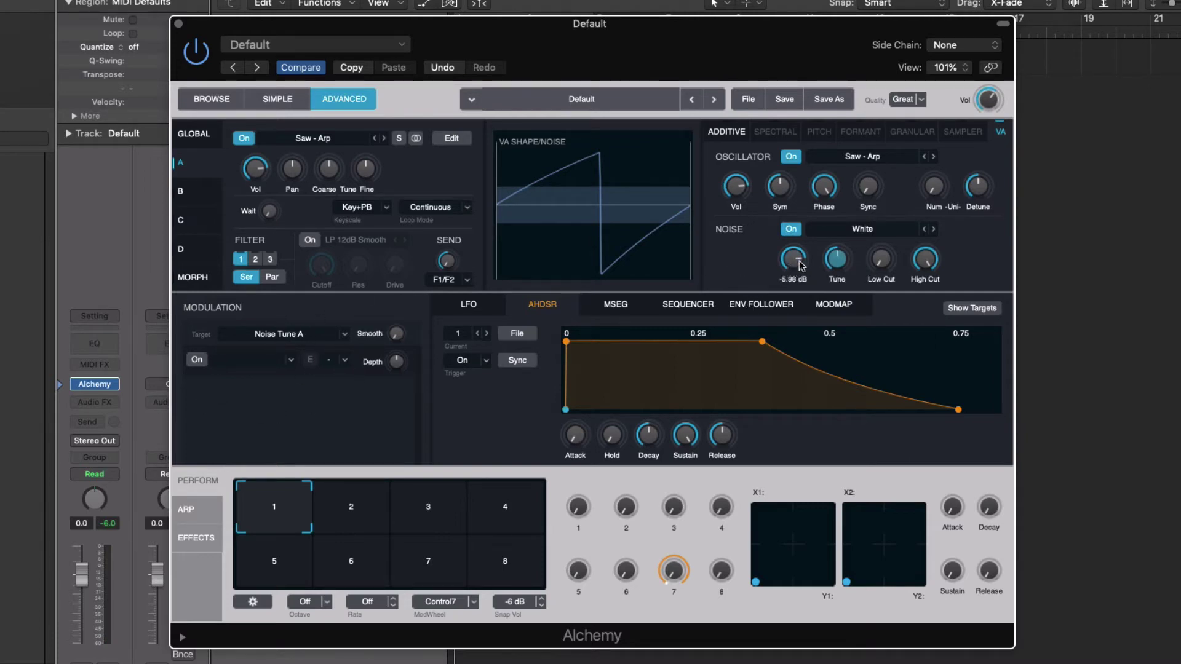
left_click(796, 264)
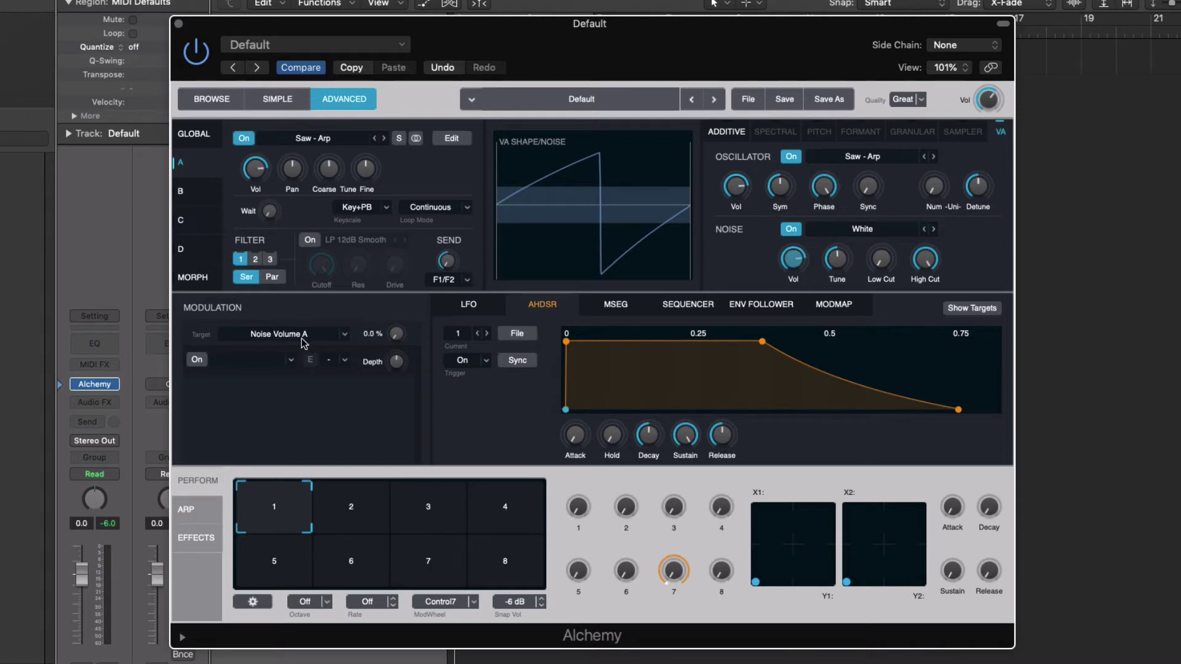
left_click(196, 360)
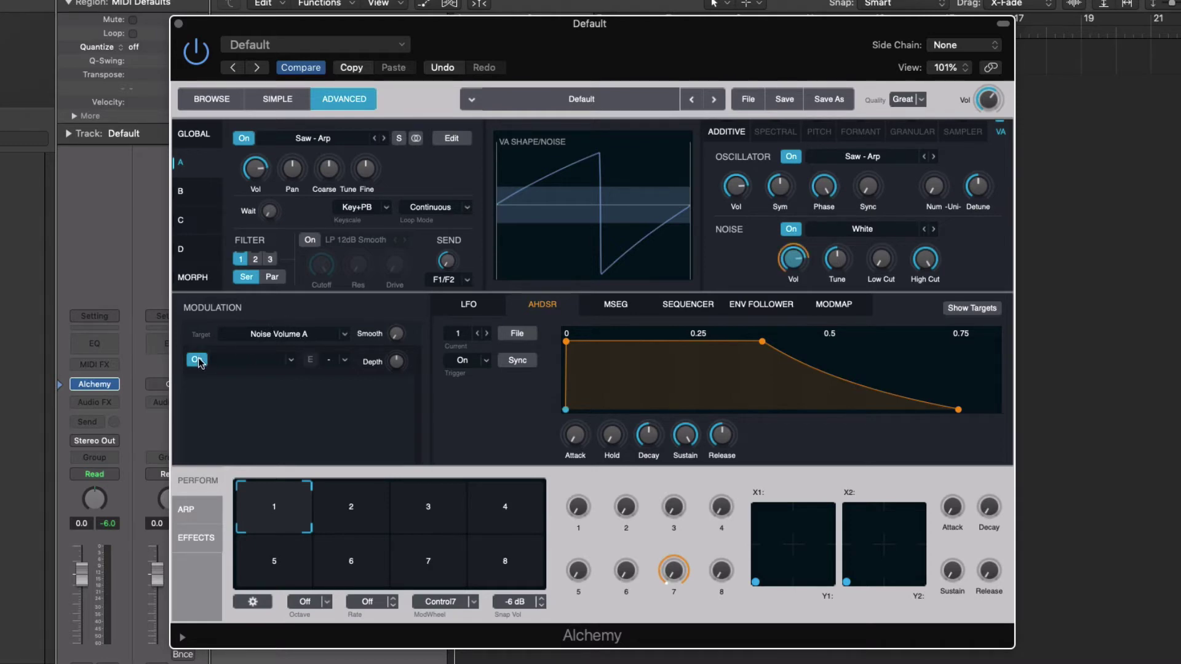
left_click(291, 361)
mouse_move(280, 382)
mouse_move(313, 392)
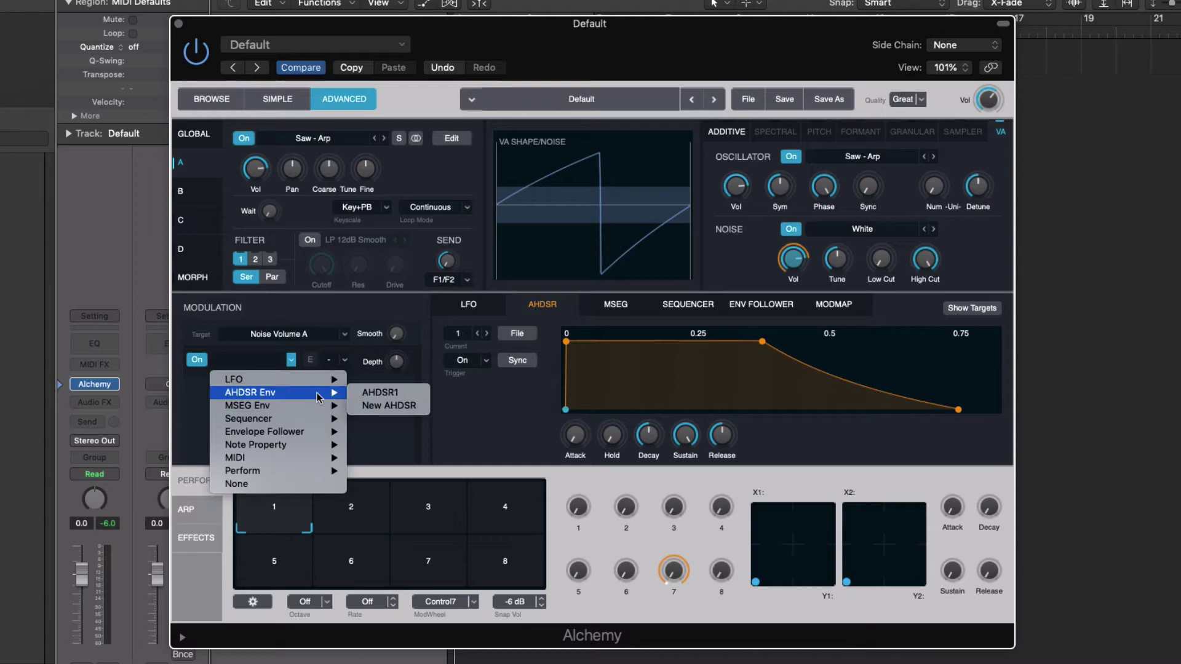
left_click(401, 406)
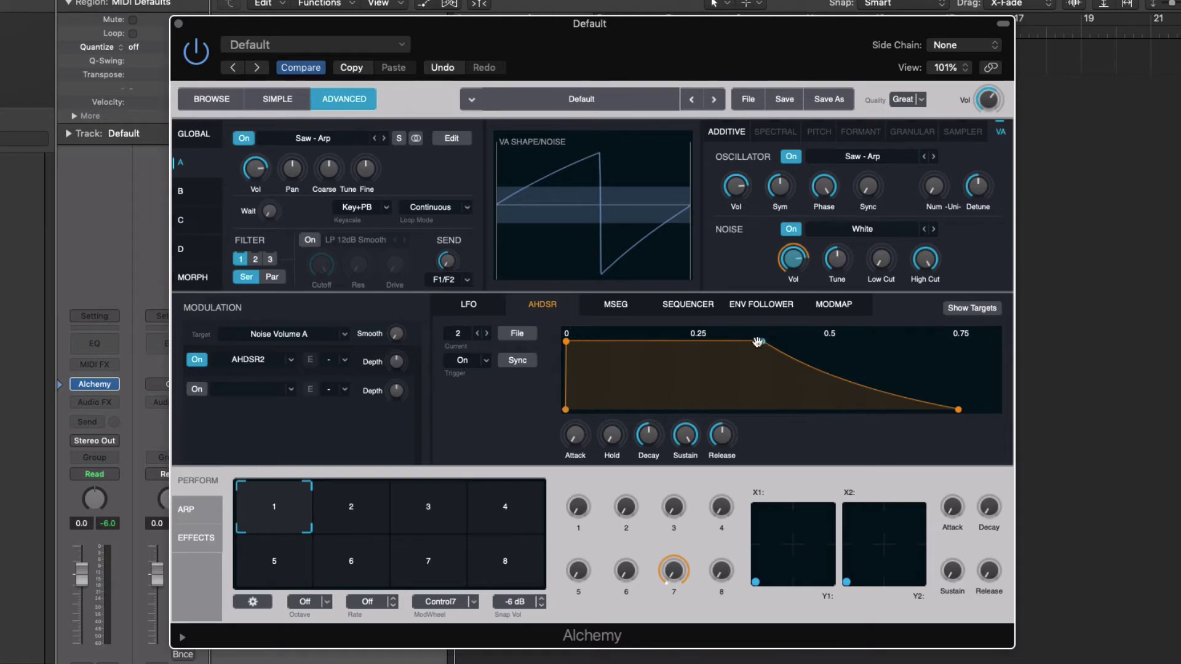
Shape AHDSR2 into a quick decaying spike, then lengthen its decay and select the attack peak.
left_click_drag(758, 342, 574, 410)
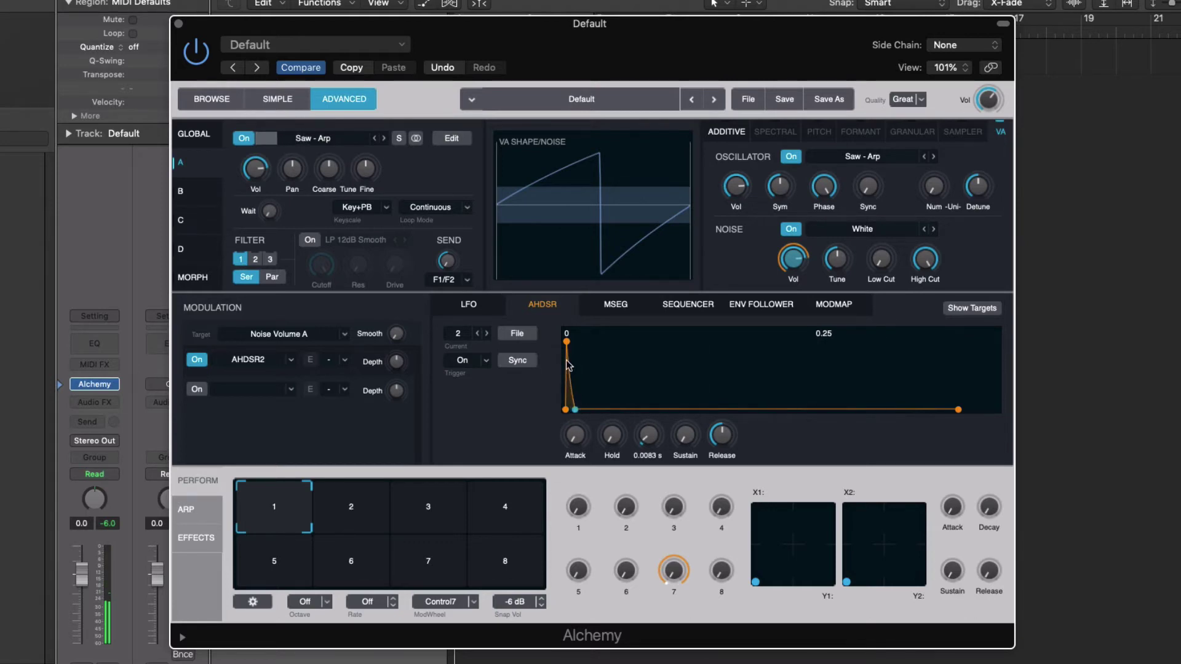
mouse_move(391, 362)
left_click_drag(395, 366, 387, 287)
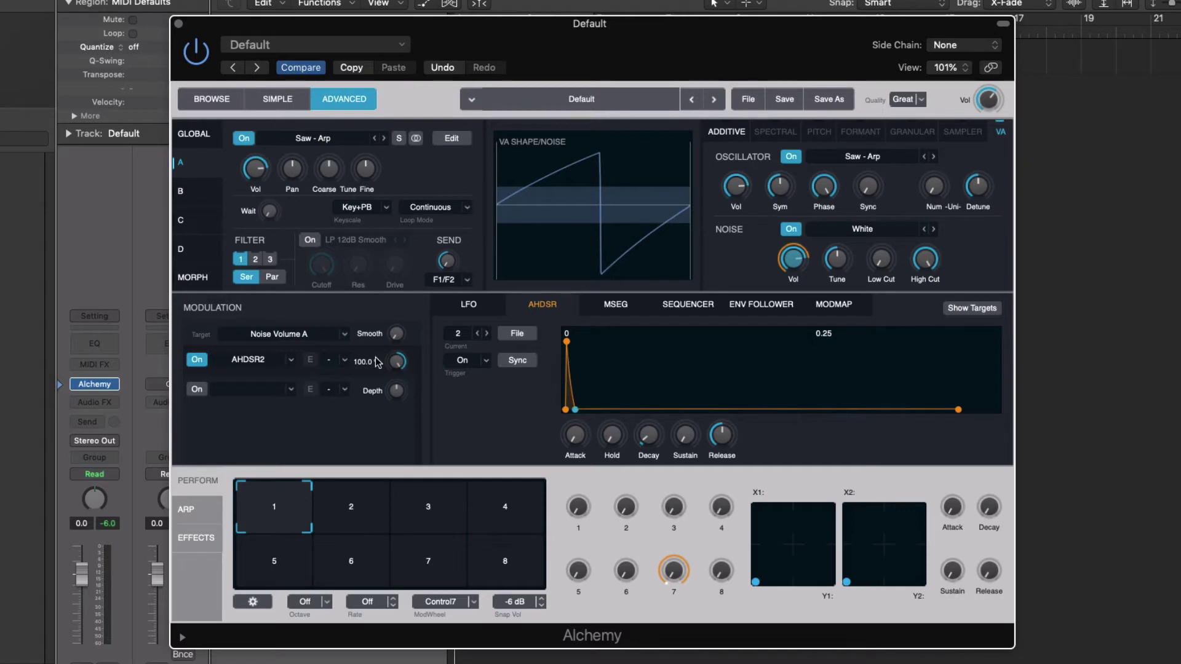
mouse_move(400, 380)
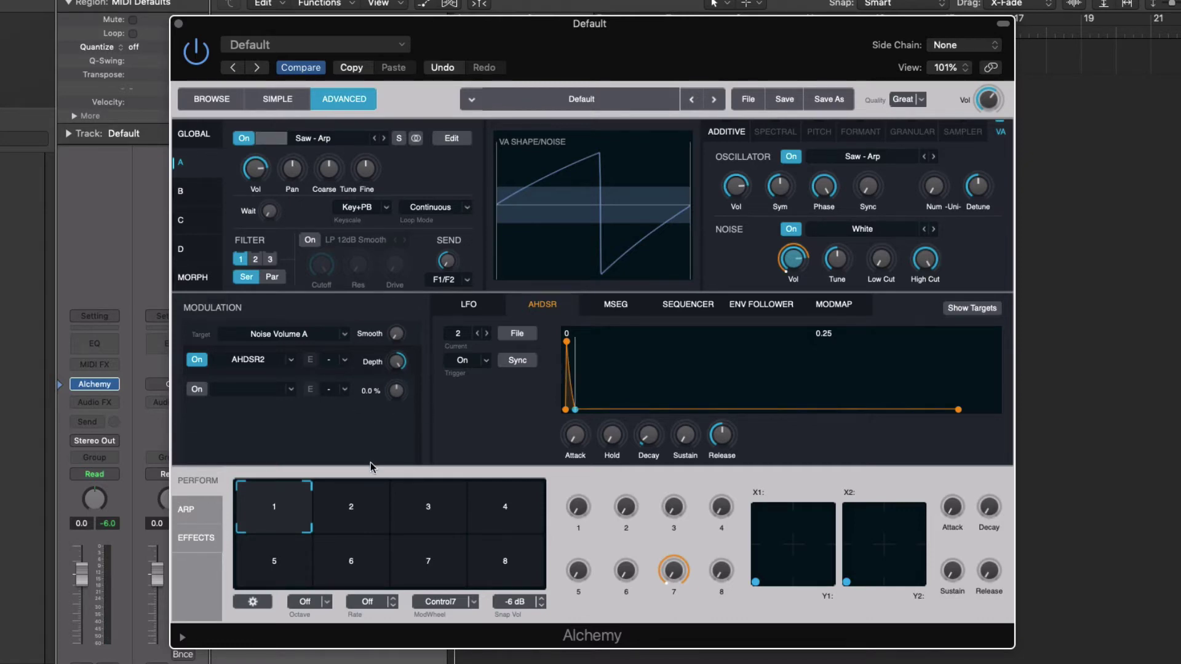
left_click_drag(575, 409, 626, 455)
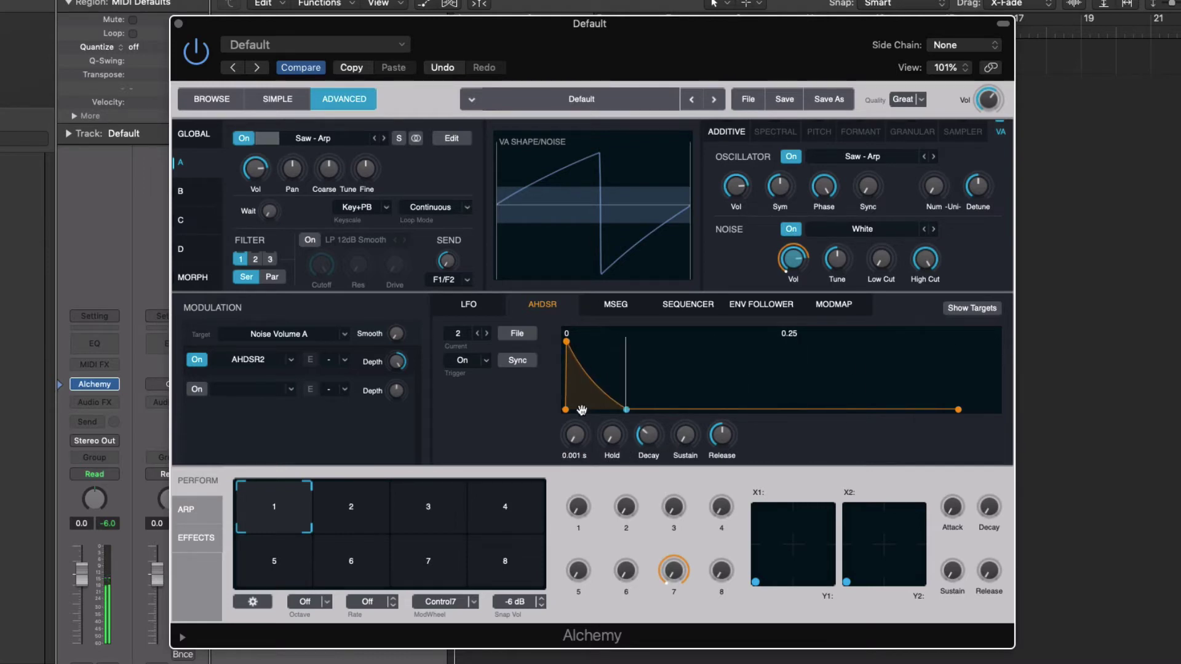
left_click(565, 342)
left_click(568, 343)
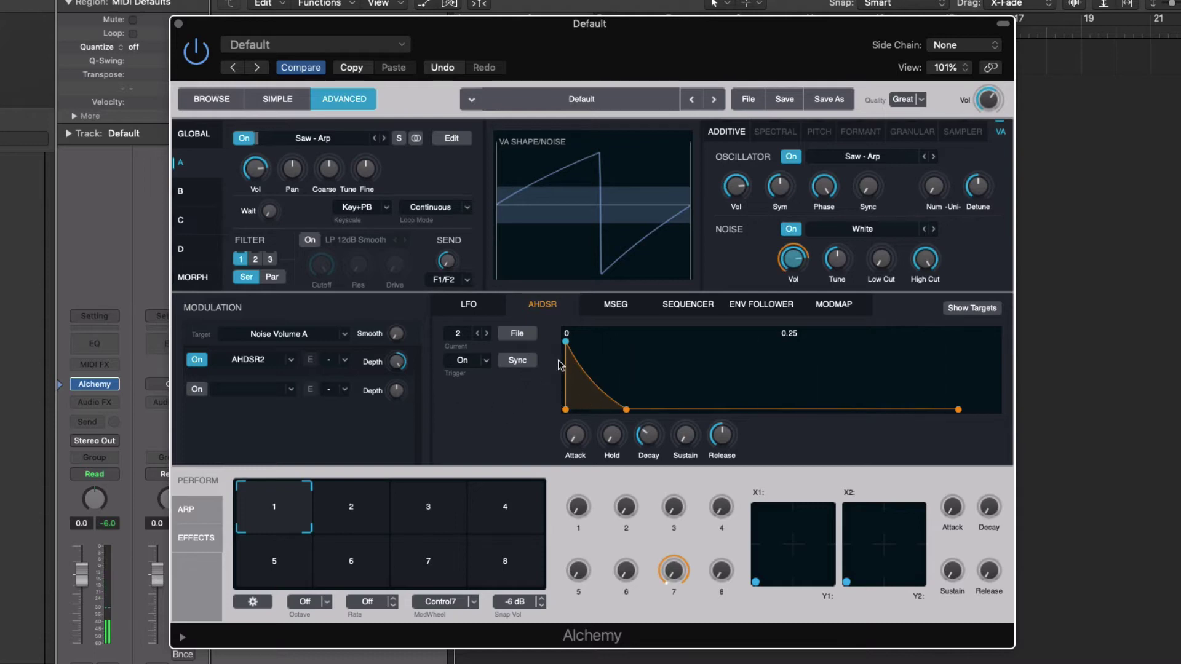
mouse_move(787, 262)
Set AHDSR2's Noise Volume modulation depth to about 74 %, passing through 29 %.
left_click(291, 359)
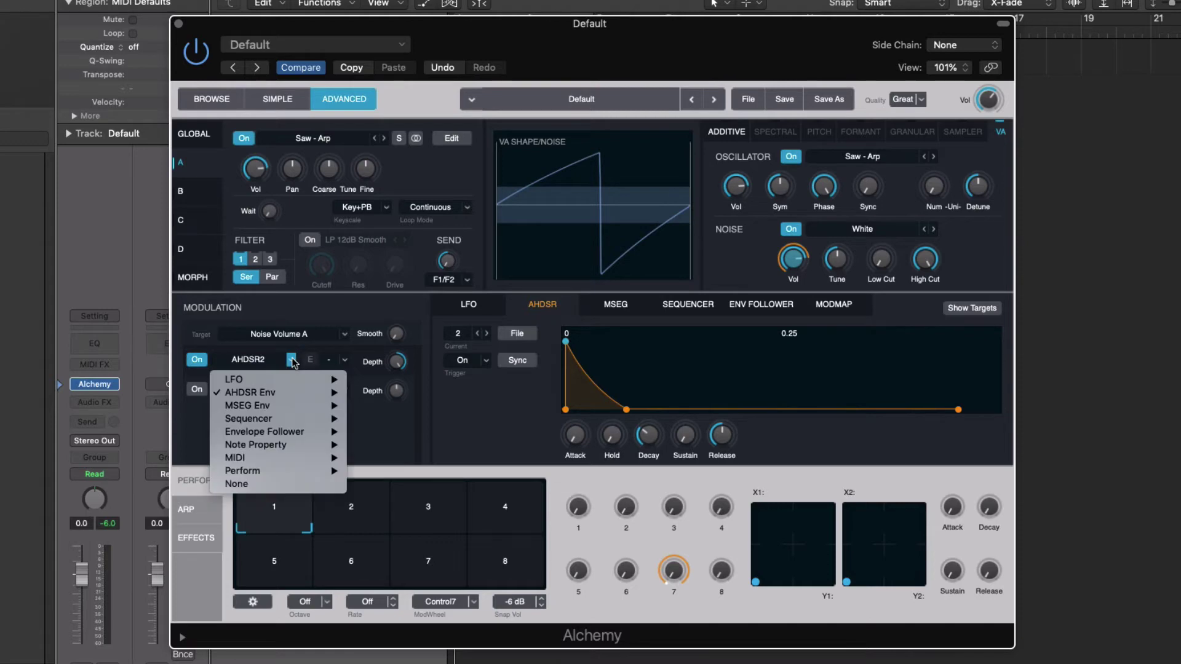
left_click(406, 420)
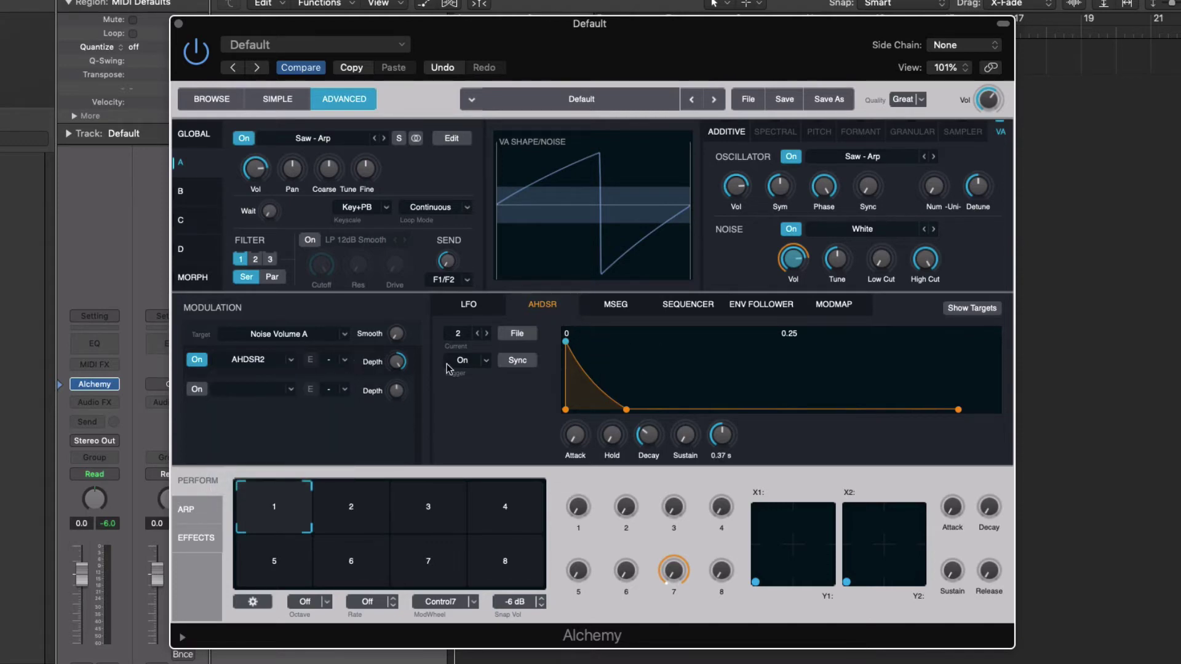
mouse_move(366, 366)
left_click_drag(397, 361, 395, 498)
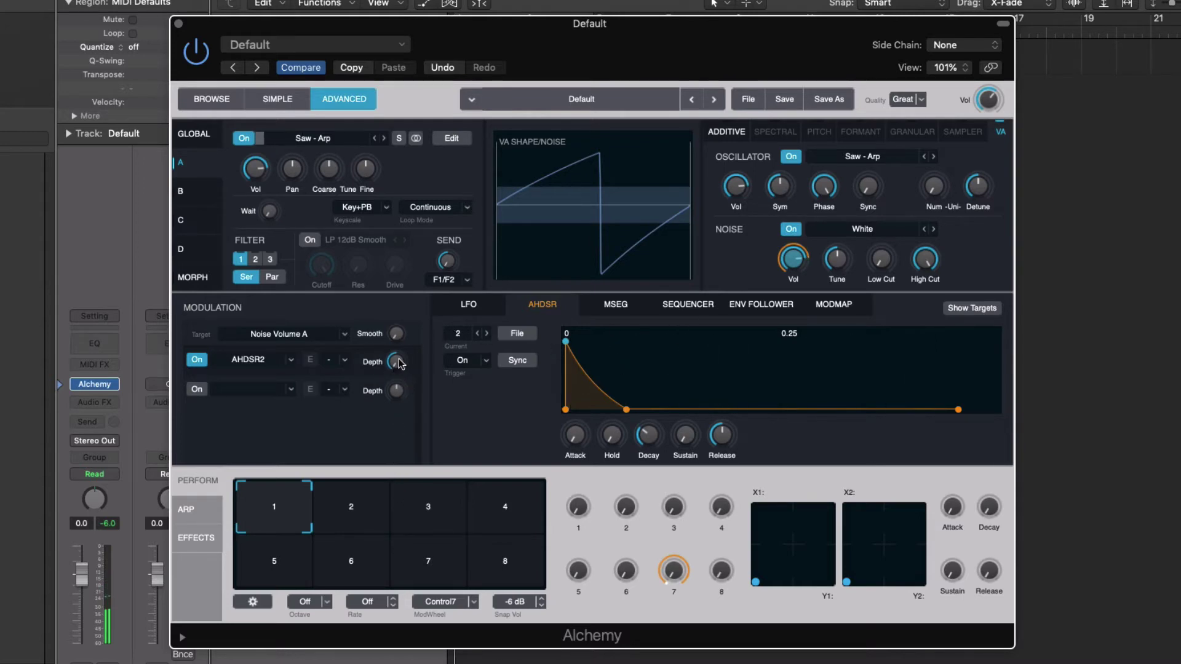
left_click_drag(397, 362, 397, 341)
Lower Source A's white noise volume to about -13 dB and play notes to audition.
mouse_move(803, 262)
left_click_drag(801, 261, 792, 282)
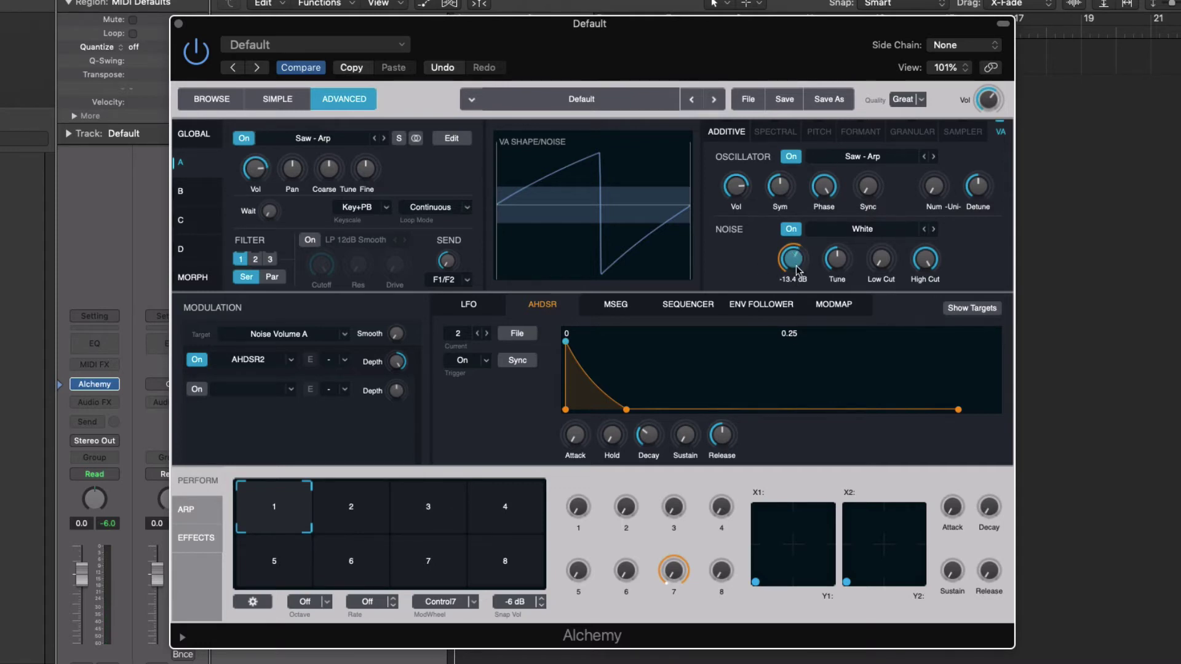
key("space")
Turn on Source A's filter, lower cutoff to 156 Hz, and assign a new AHDSR envelope.
left_click(308, 239)
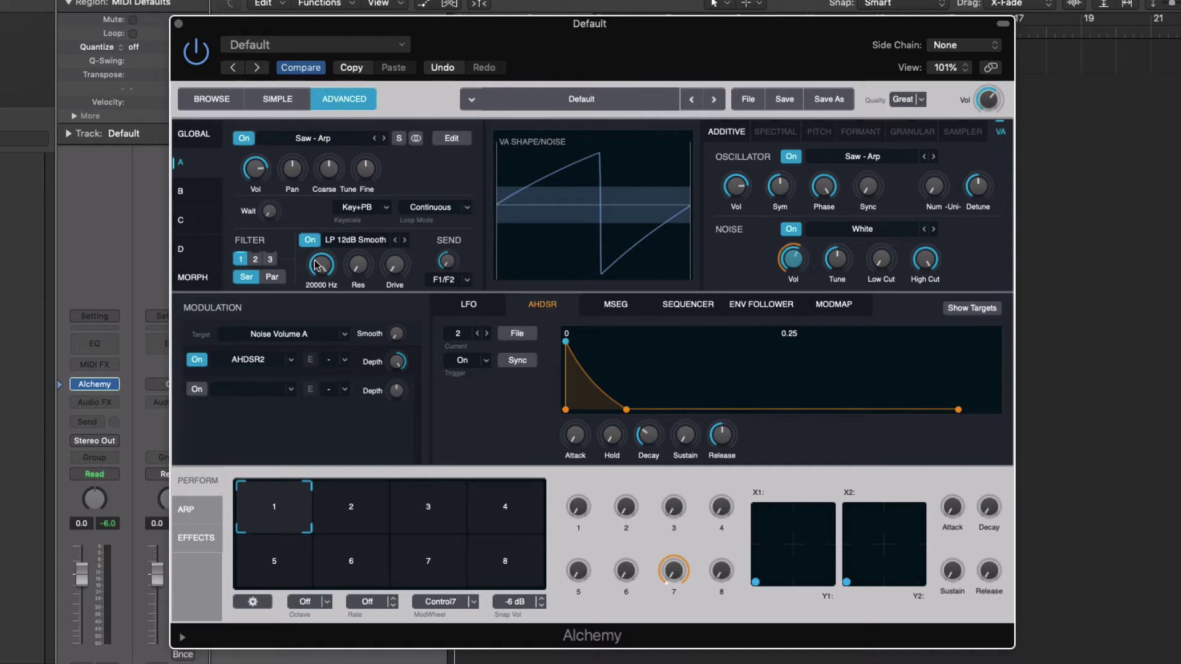
left_click_drag(326, 269, 329, 371)
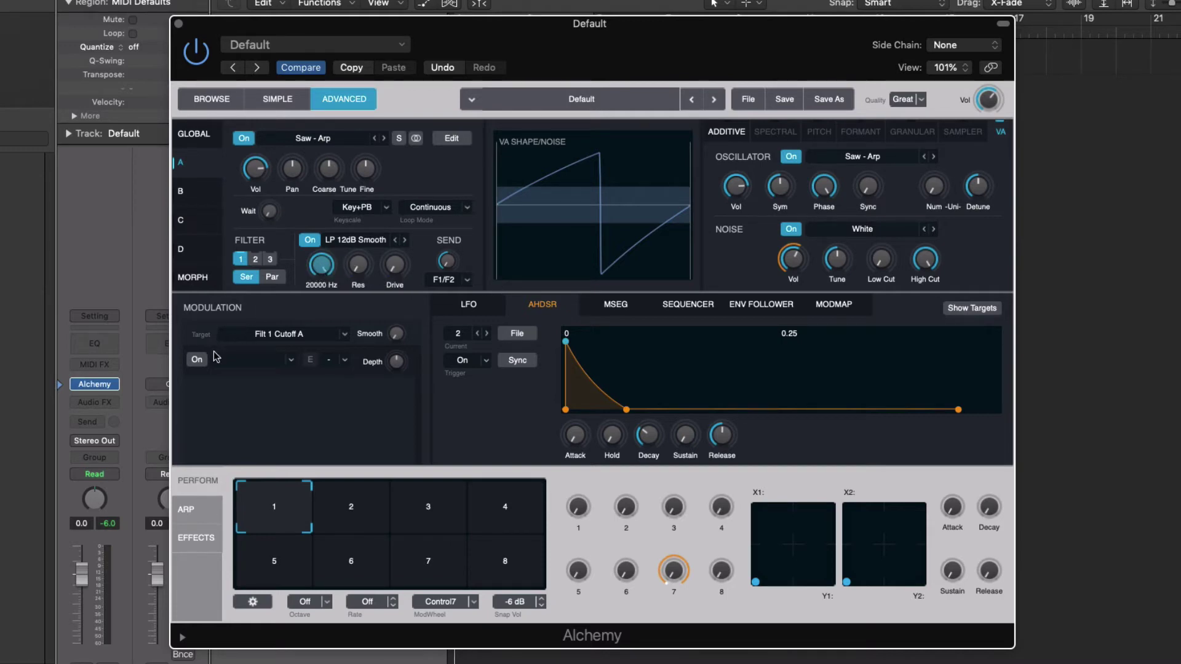
left_click(197, 360)
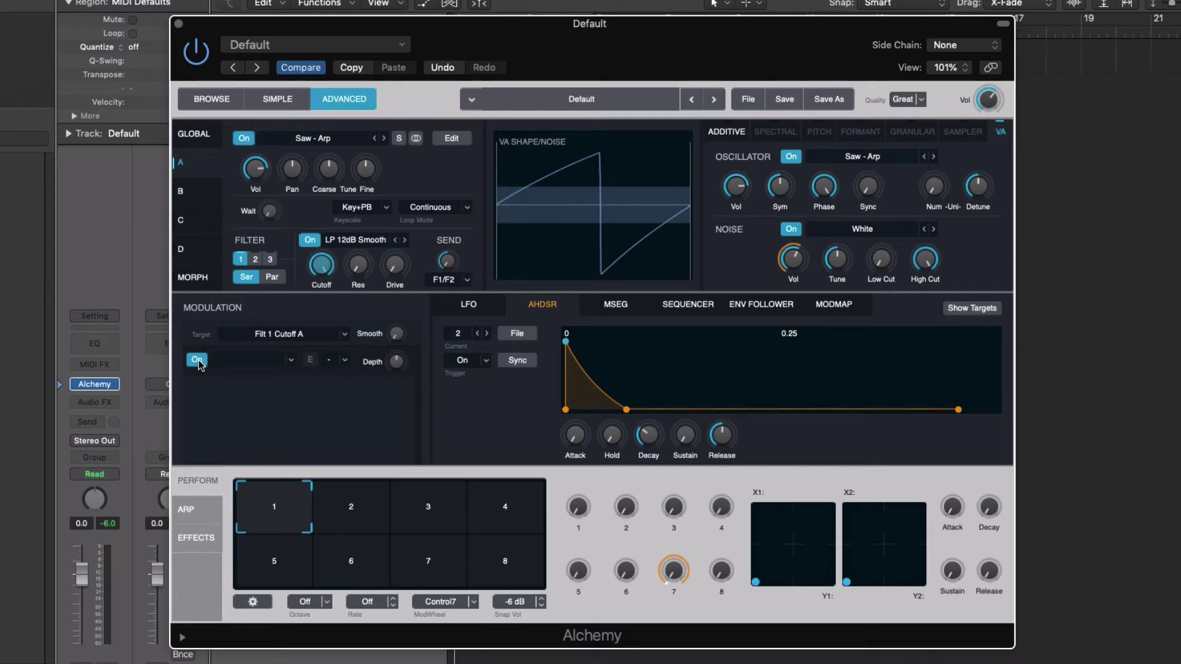
left_click(292, 363)
mouse_move(310, 392)
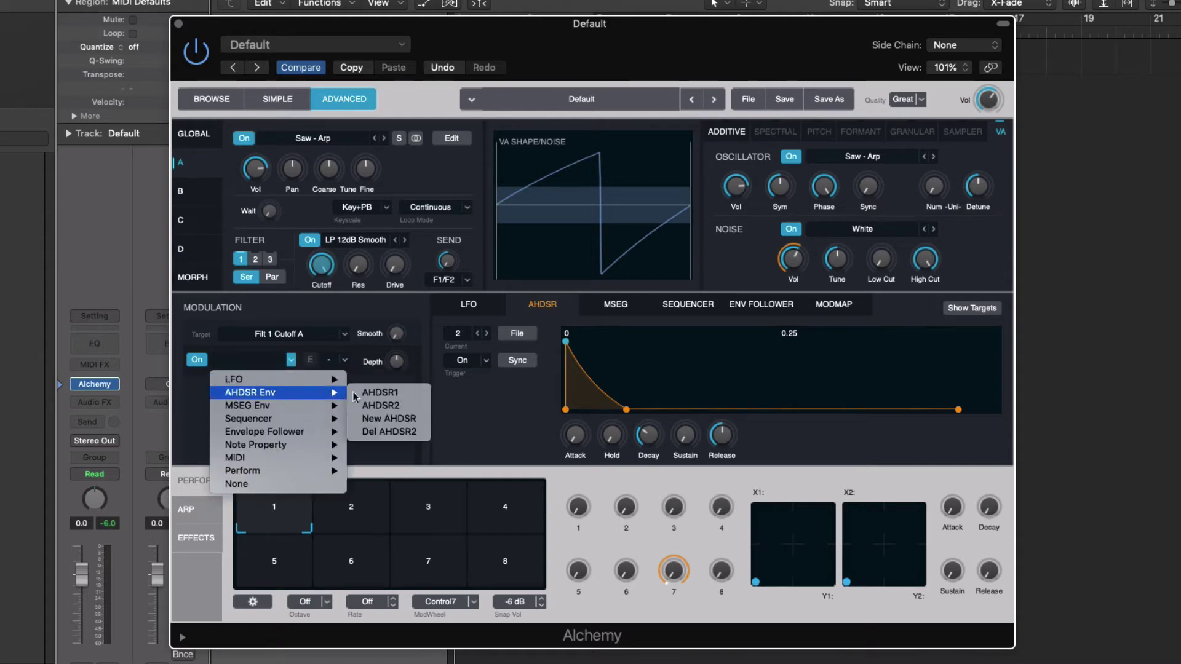
left_click(407, 419)
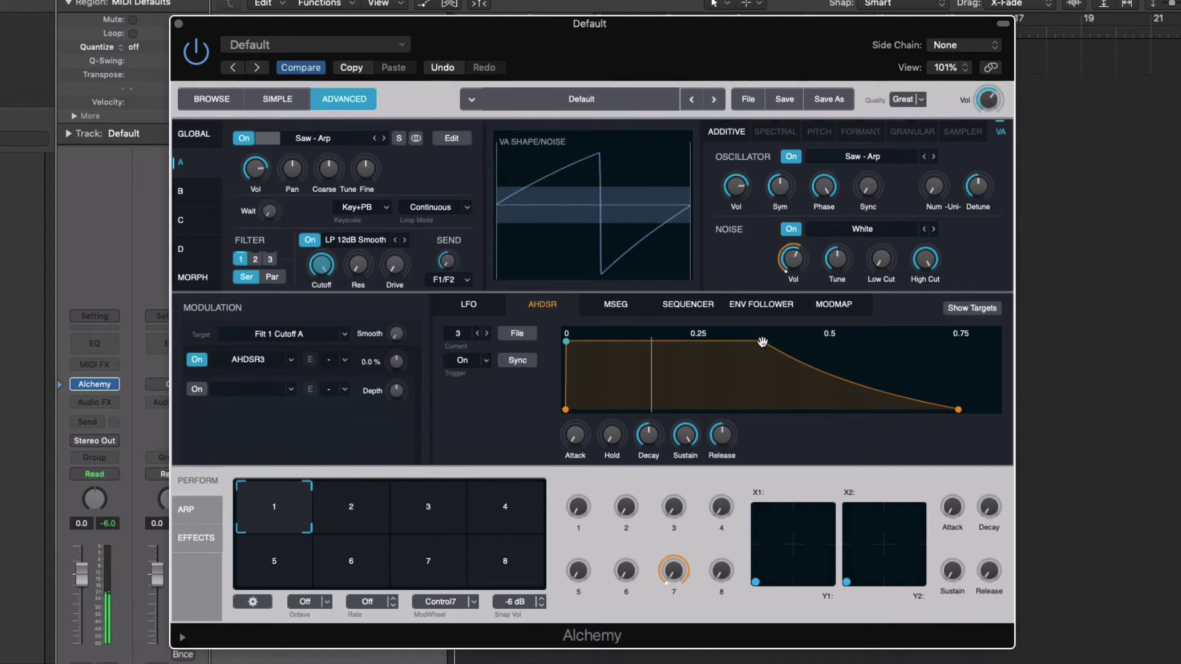
Give AHDSR3 a curved attack of about 0.65 s and set cutoff modulation depth to 97.6 %.
mouse_move(567, 343)
left_click_drag(567, 344, 637, 342)
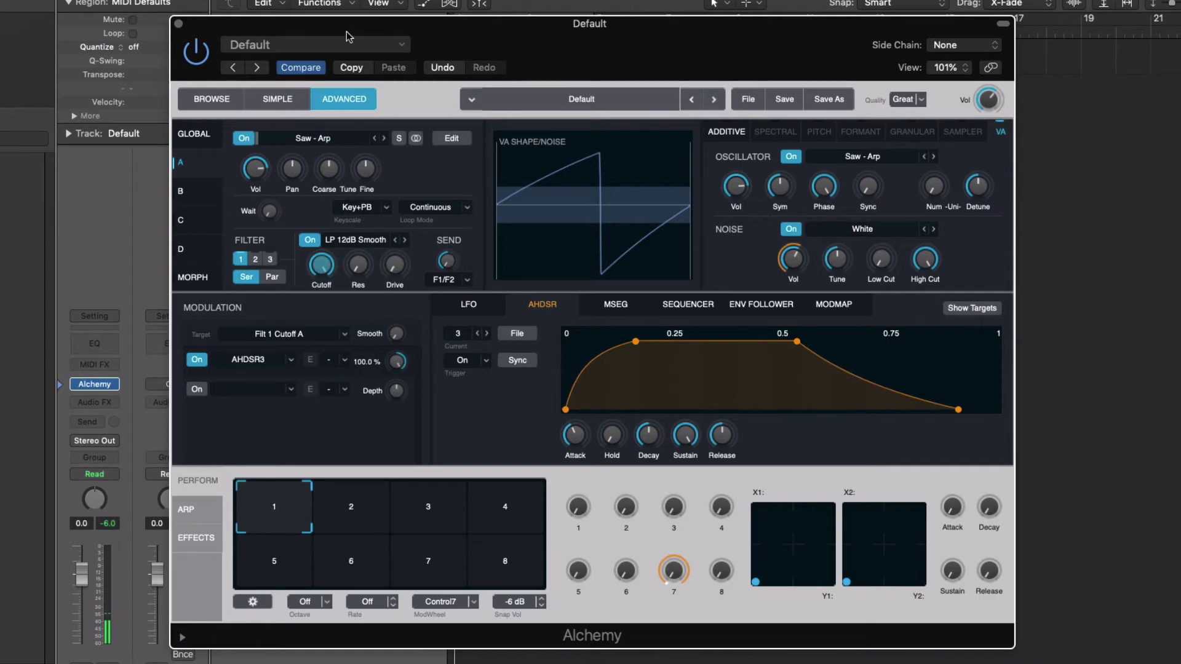
left_click_drag(635, 341, 704, 400)
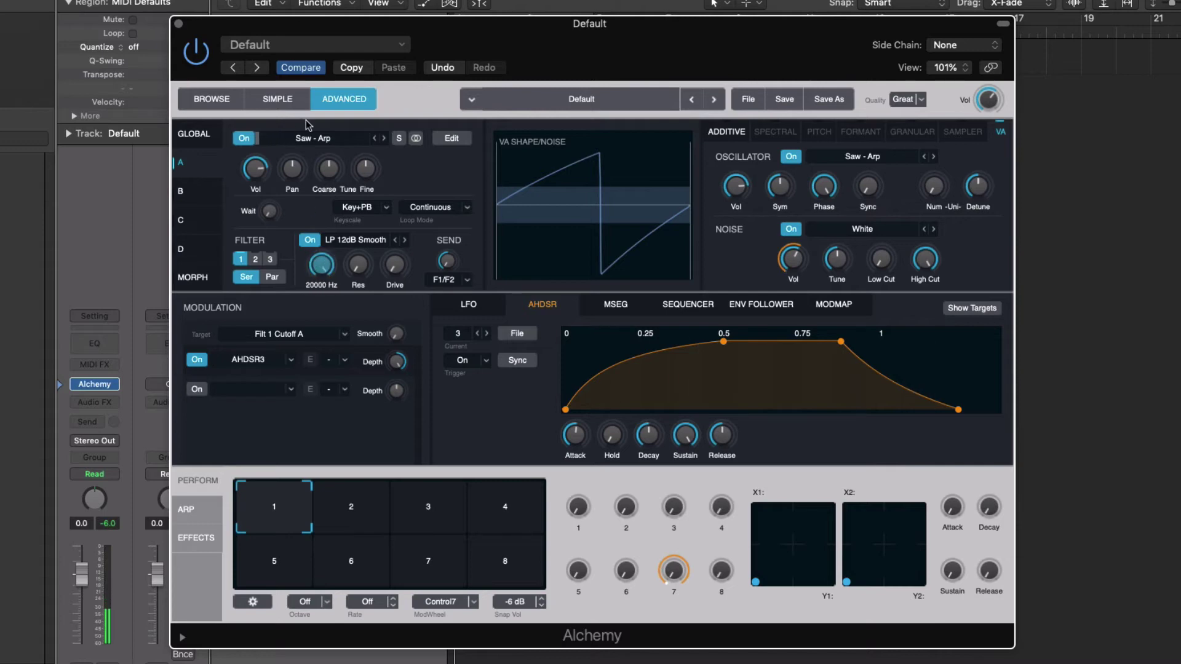
left_click_drag(411, 363, 398, 378)
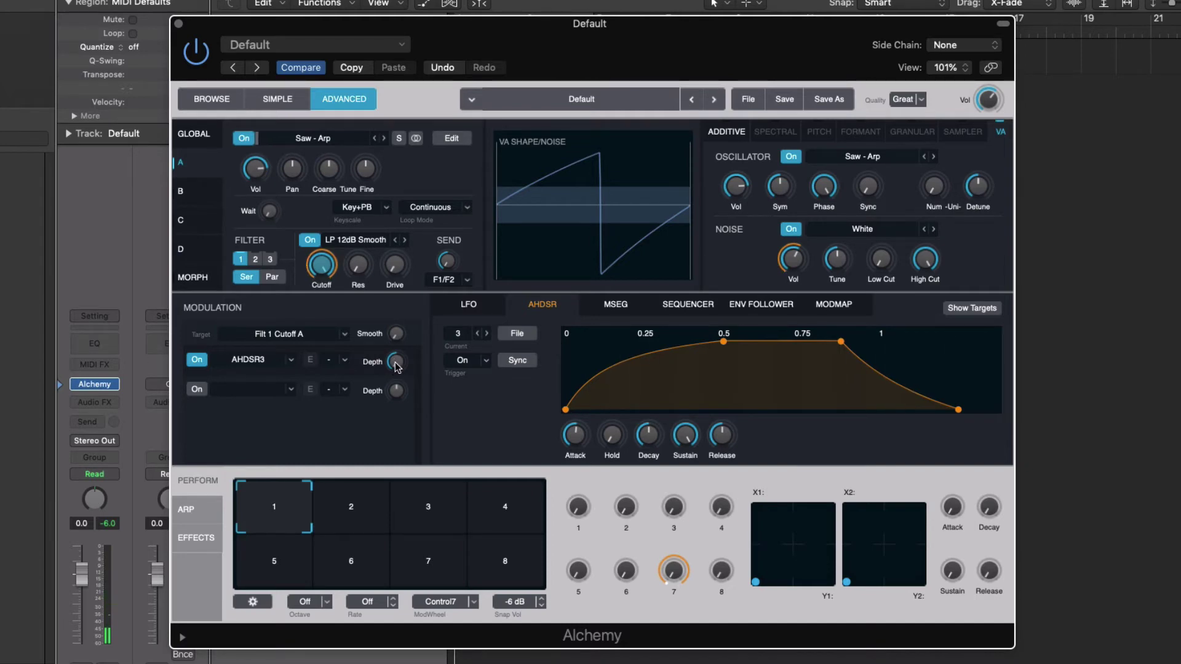
mouse_move(386, 403)
left_click_drag(396, 363, 394, 344)
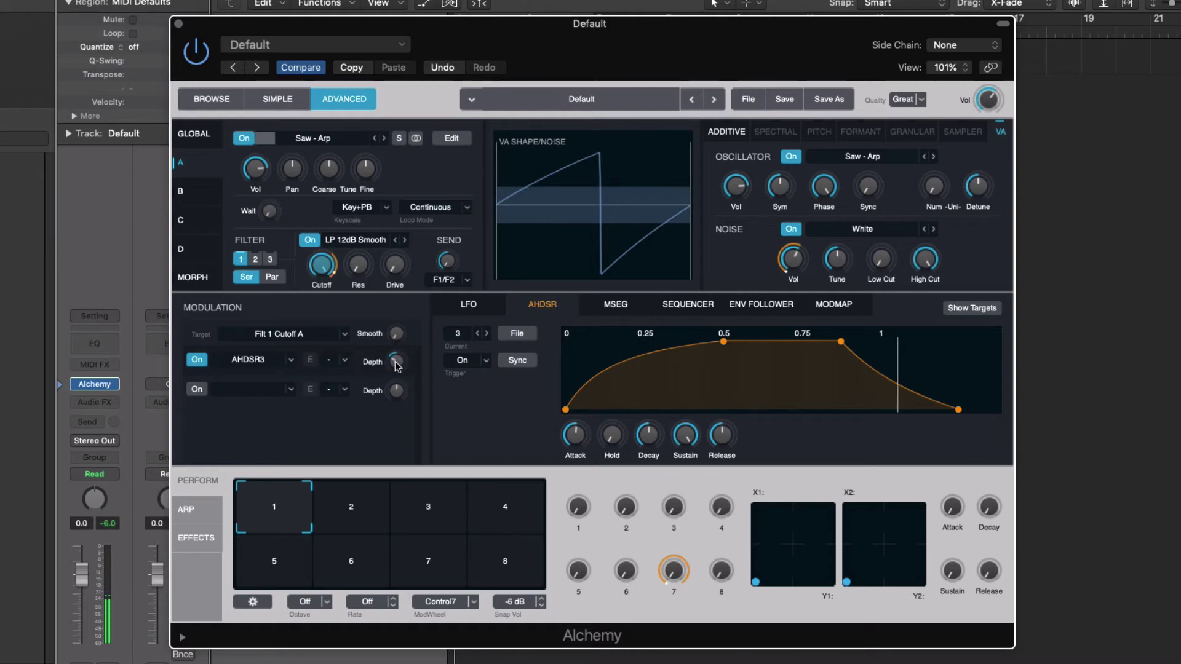
left_click_drag(397, 364, 376, 233)
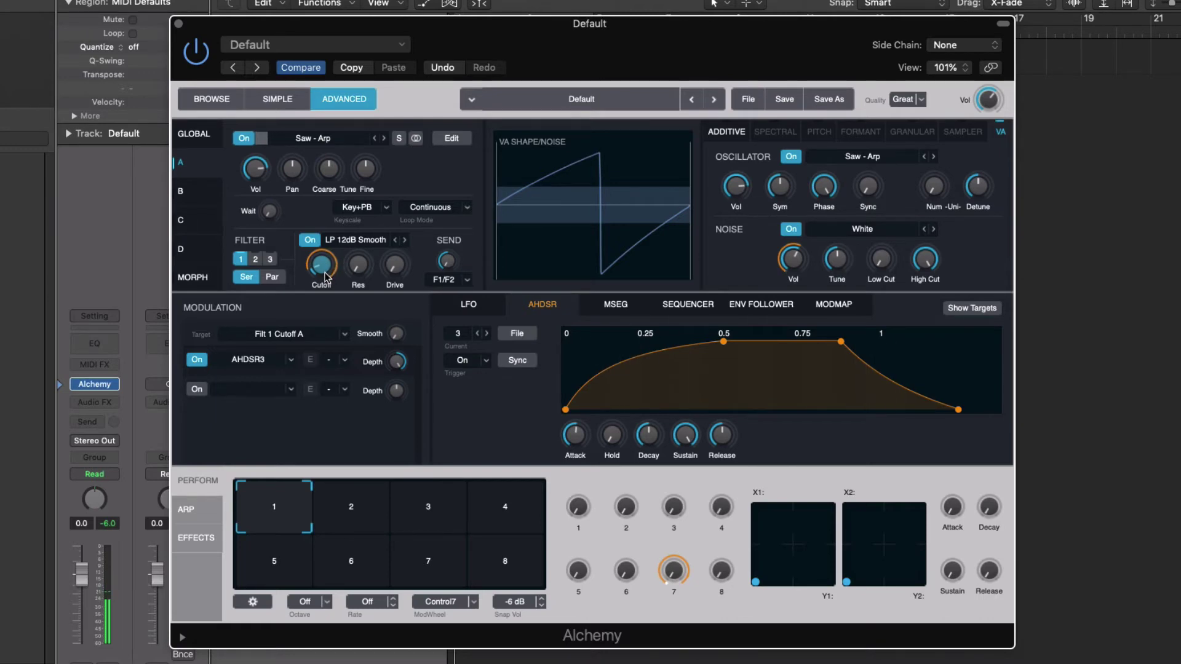
Give source A's Saw - Arp oscillator 4 unison voices with detune at 50 %.
left_click(326, 276)
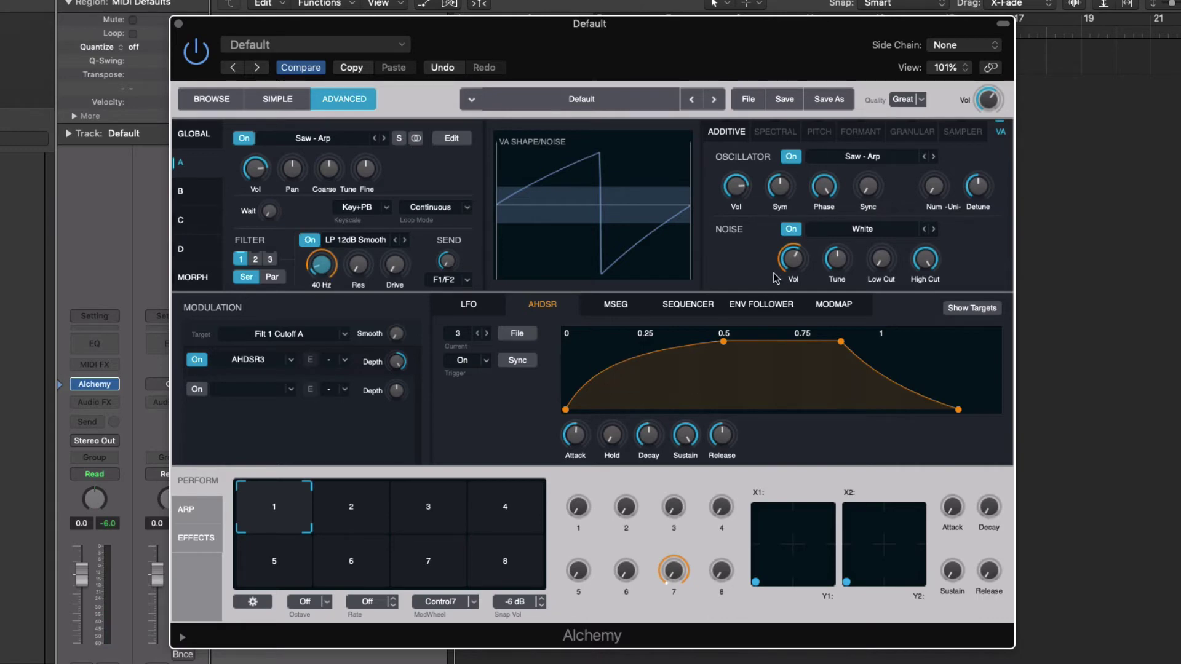
mouse_move(782, 249)
left_click_drag(934, 196, 930, 176)
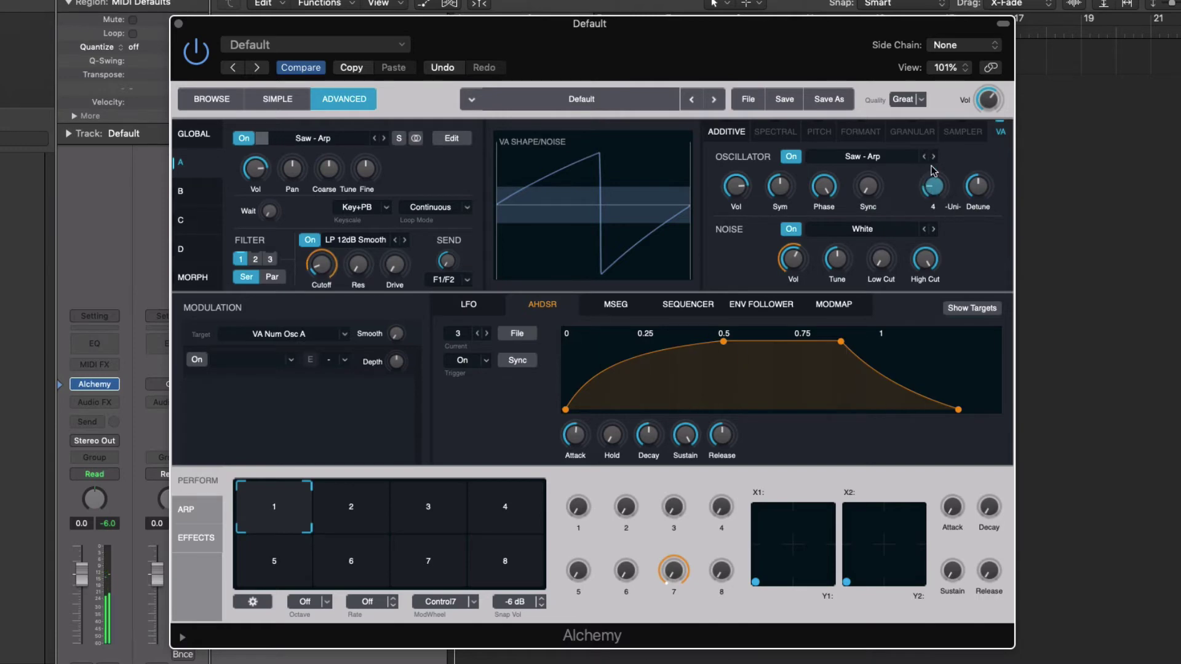
left_click(979, 190)
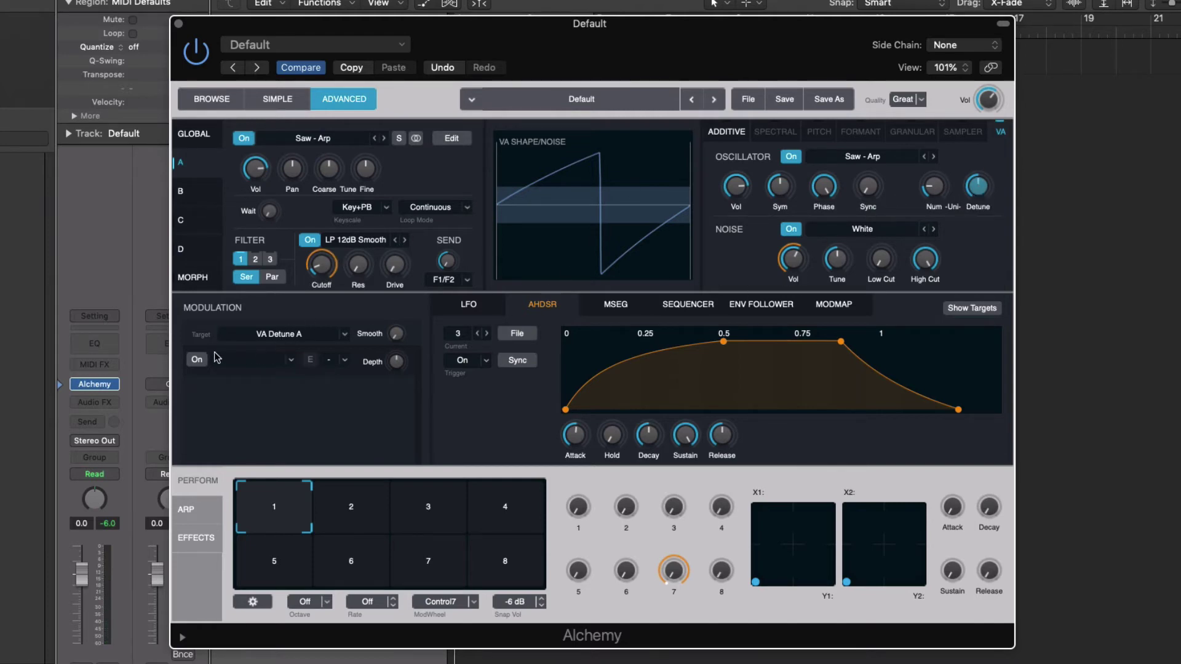
Modulate source A's unison detune with sine LFO1 and raise the modulation depth.
left_click(197, 360)
left_click(292, 360)
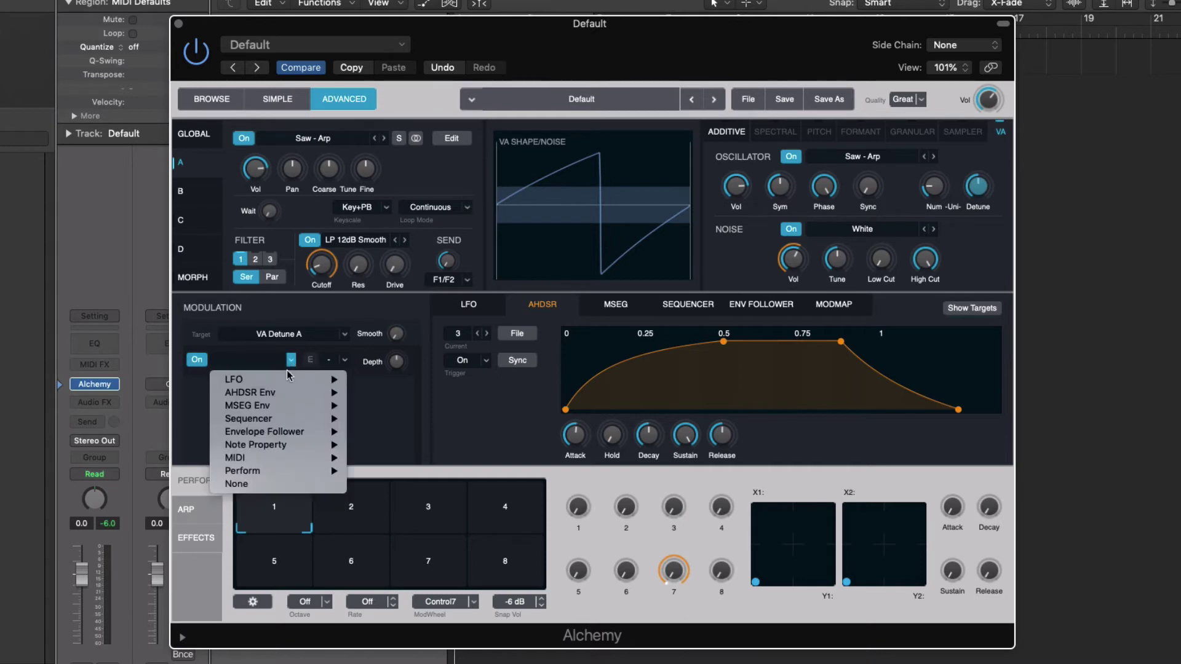
mouse_move(320, 379)
left_click(373, 380)
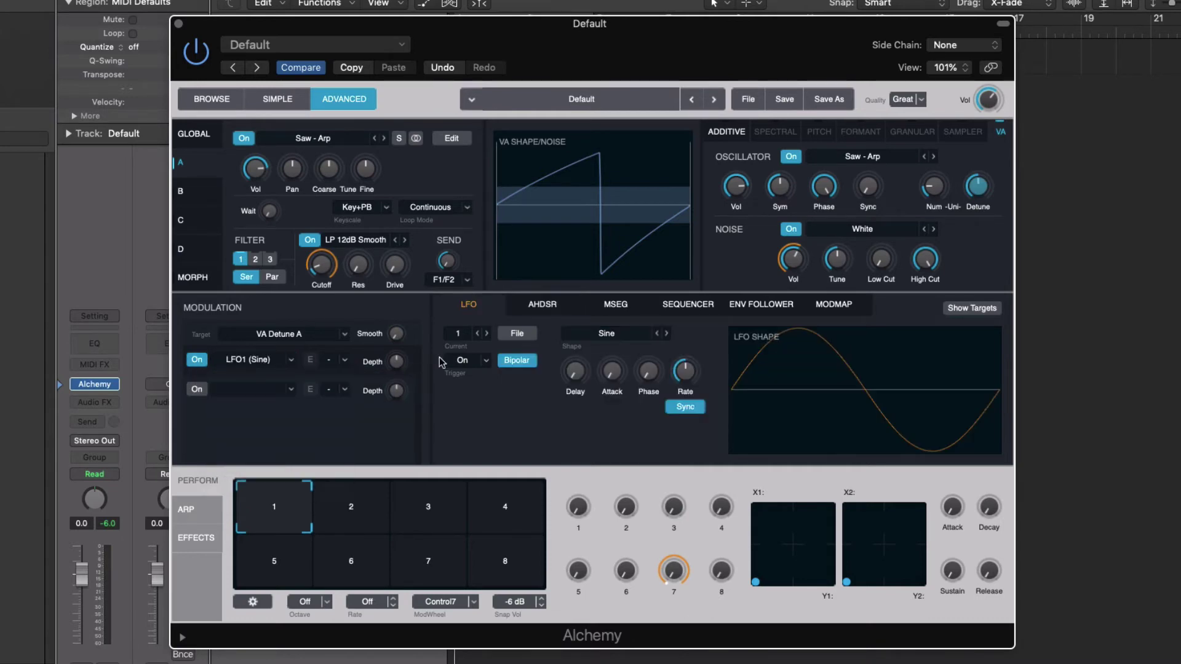
mouse_move(396, 369)
left_click_drag(399, 367, 383, 157)
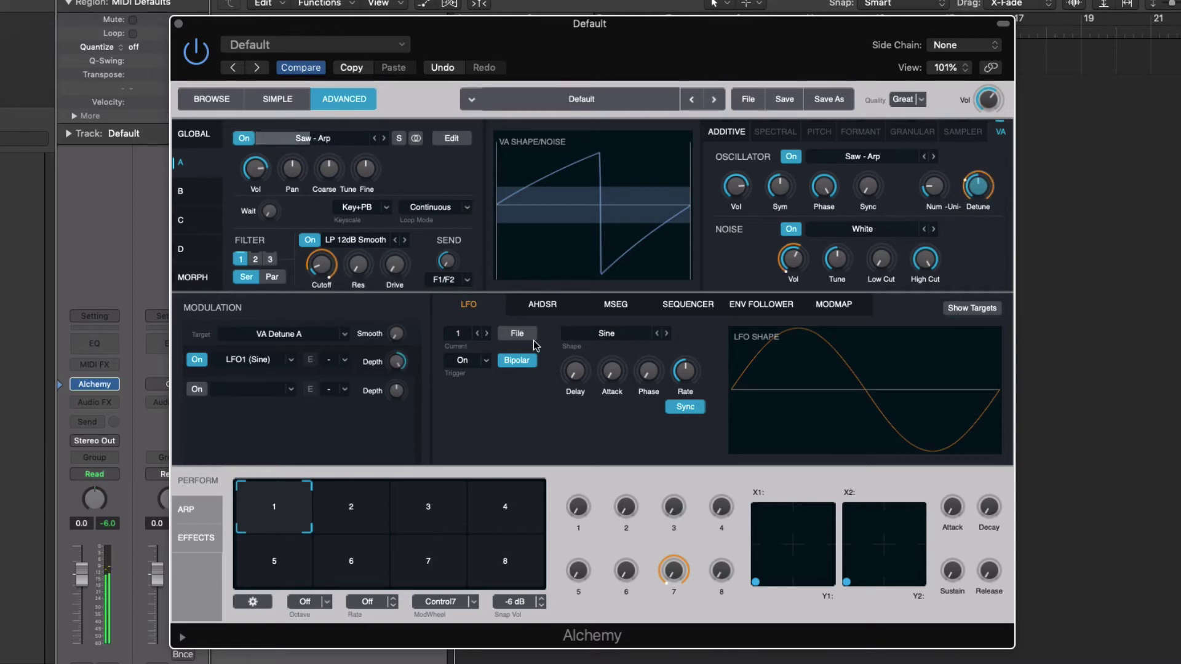
mouse_move(583, 378)
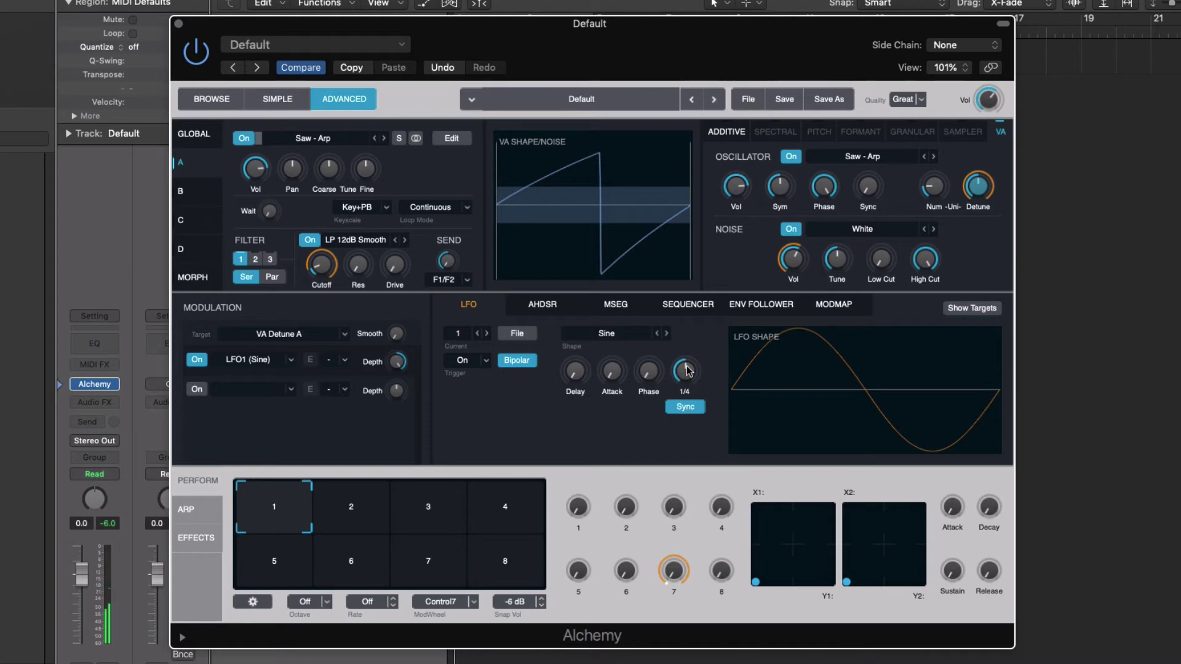
mouse_move(687, 383)
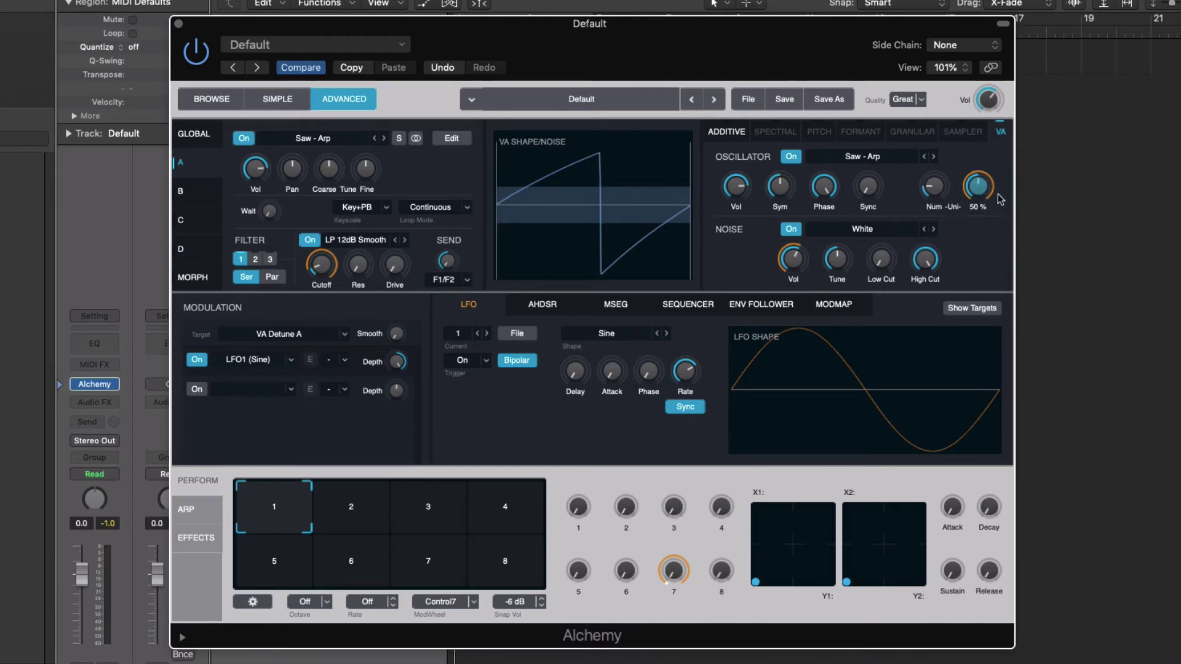
Assign a new sine LFO2 to source A's oscillator sync and adjust its rate.
mouse_move(840, 181)
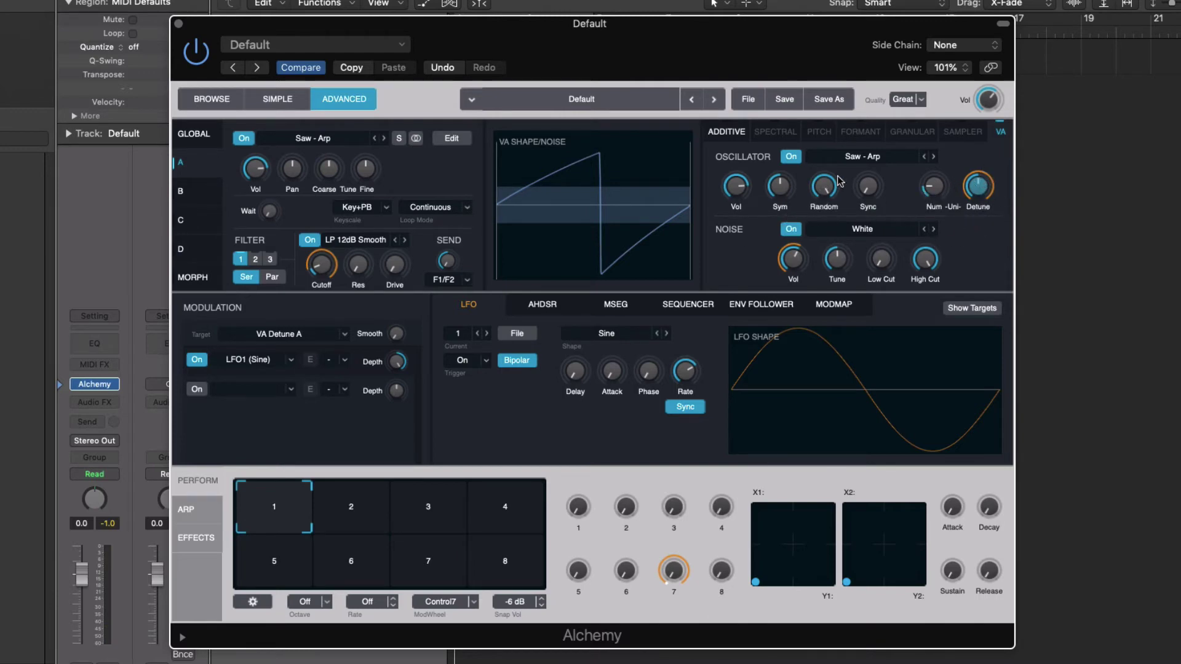
left_click(868, 188)
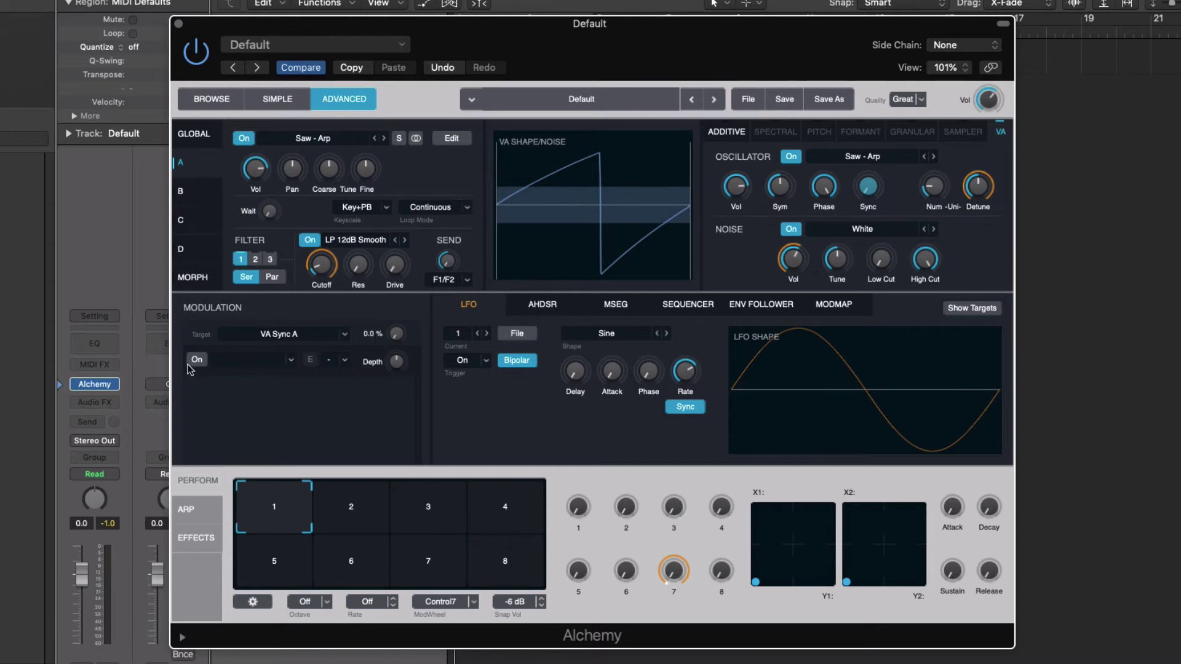
left_click(291, 361)
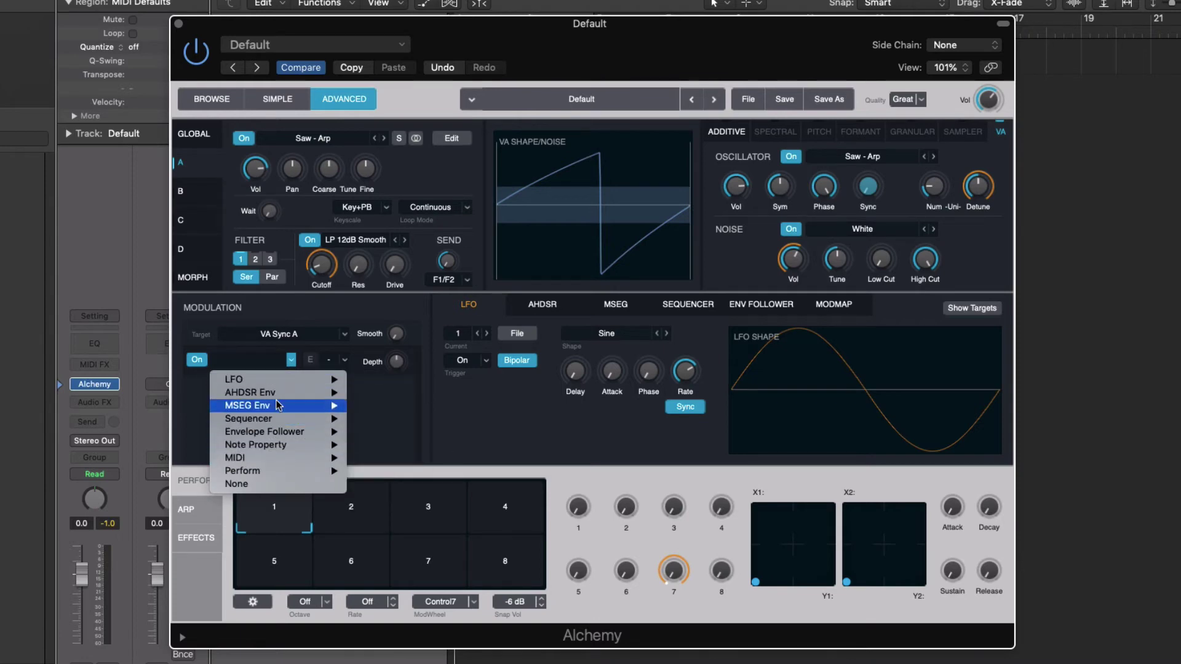
mouse_move(276, 403)
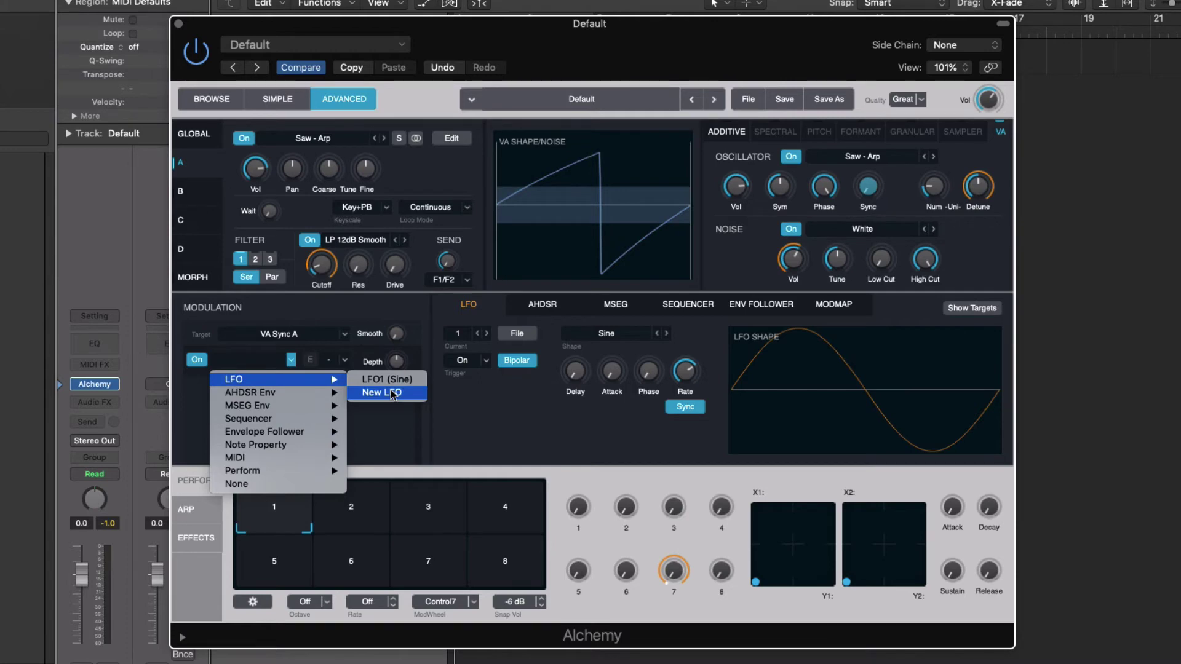
left_click(397, 392)
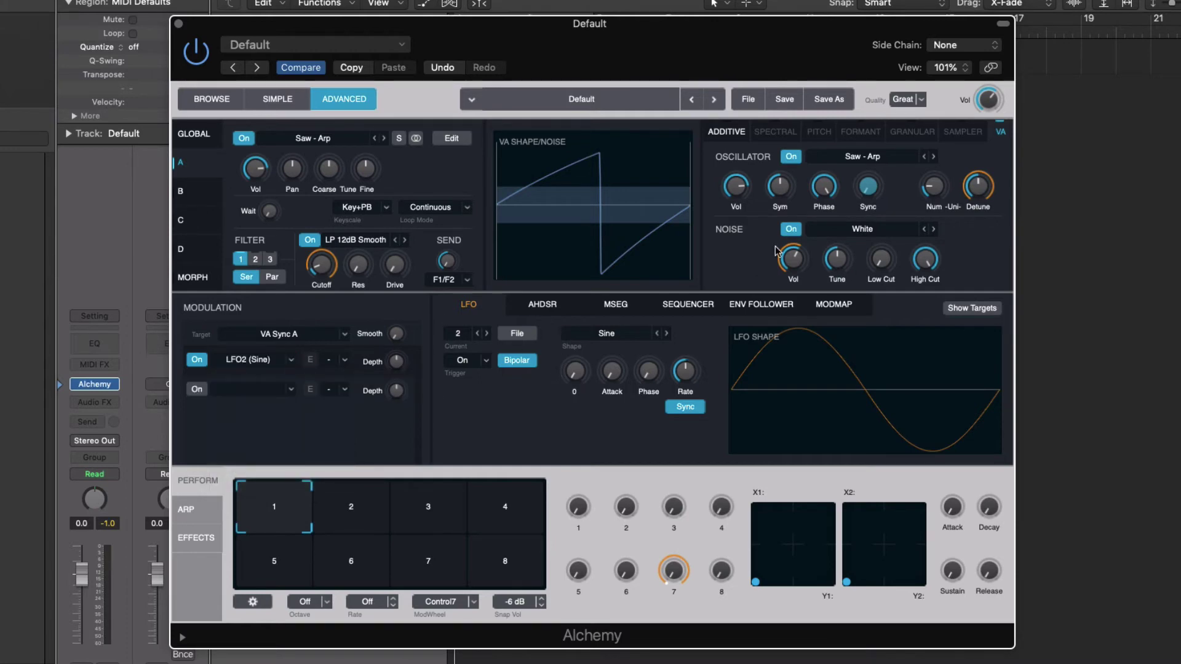
mouse_move(398, 367)
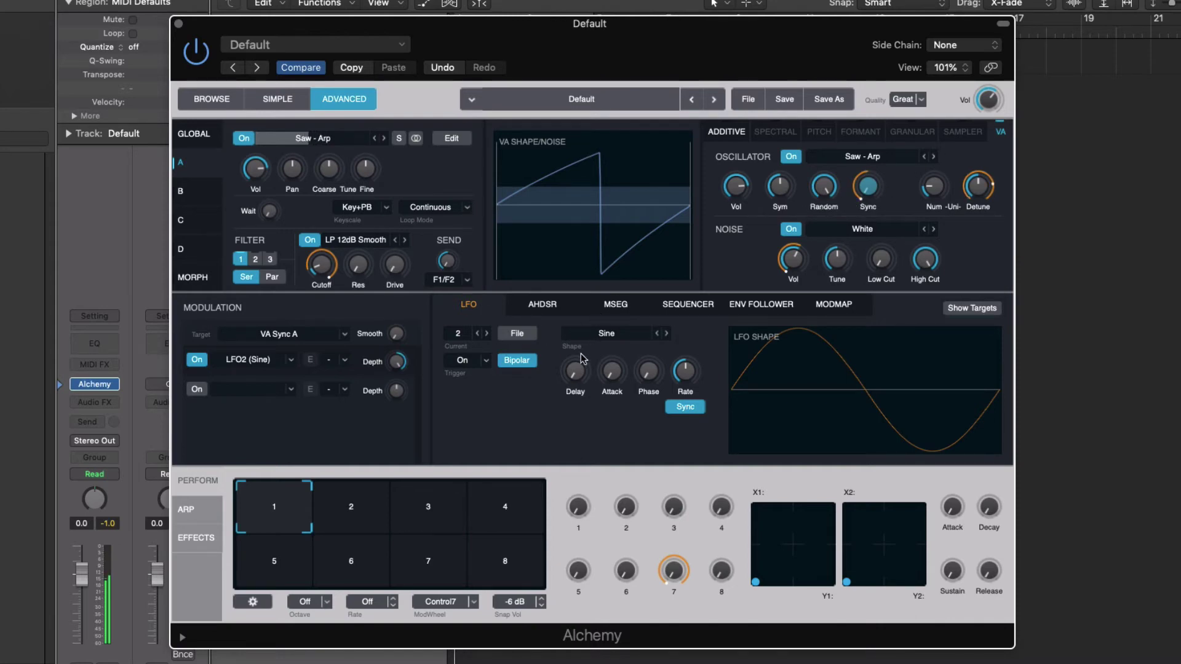
mouse_move(682, 374)
left_click_drag(684, 379, 685, 417)
Set sync to 24 semis, LFO2 rate to 1/8*, and modulation depth to 15.6 st.
mouse_move(867, 187)
left_click_drag(861, 165, 835, 108)
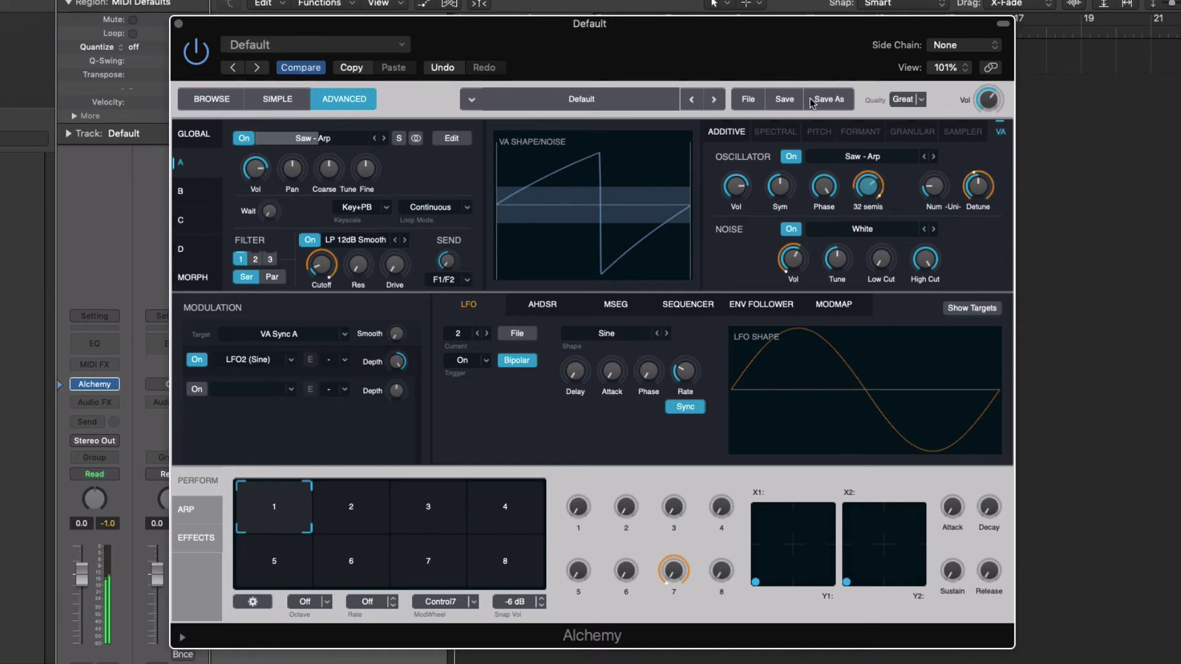
left_click_drag(868, 195, 867, 207)
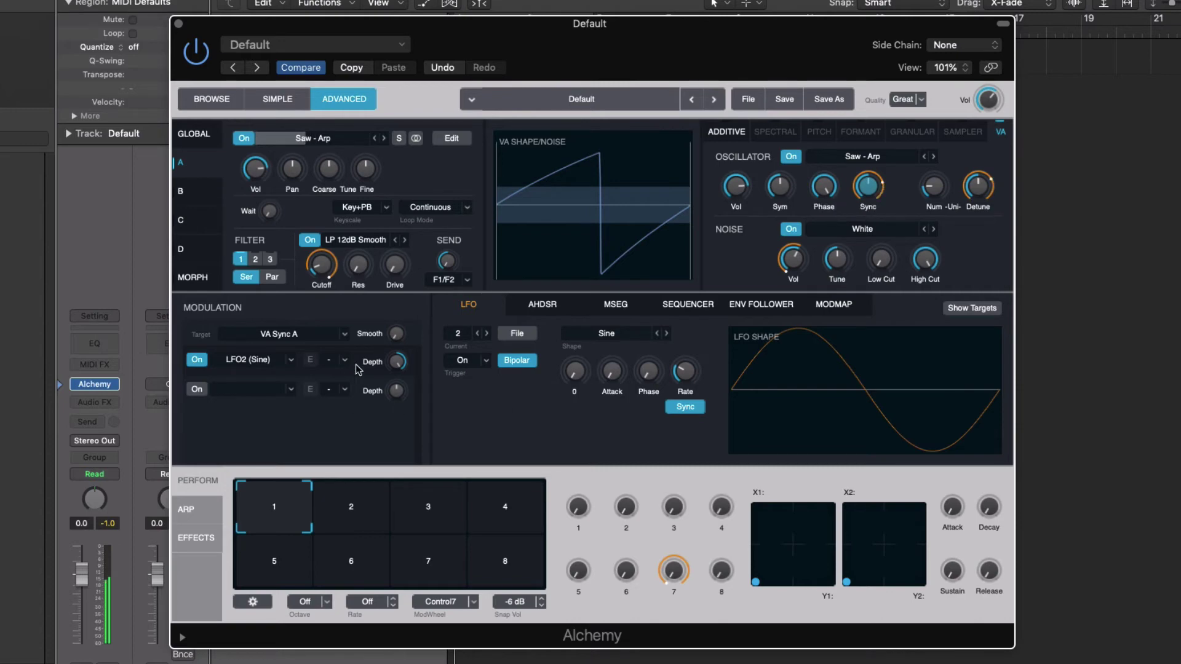
left_click_drag(682, 381, 668, 253)
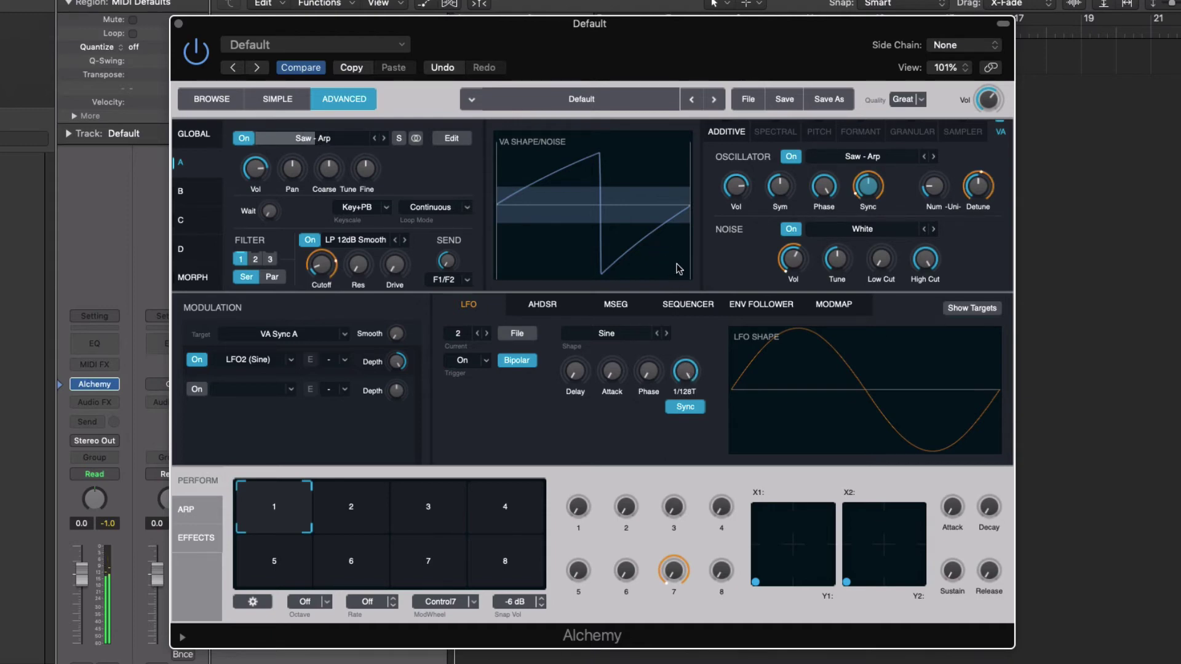
left_click_drag(397, 362, 396, 419)
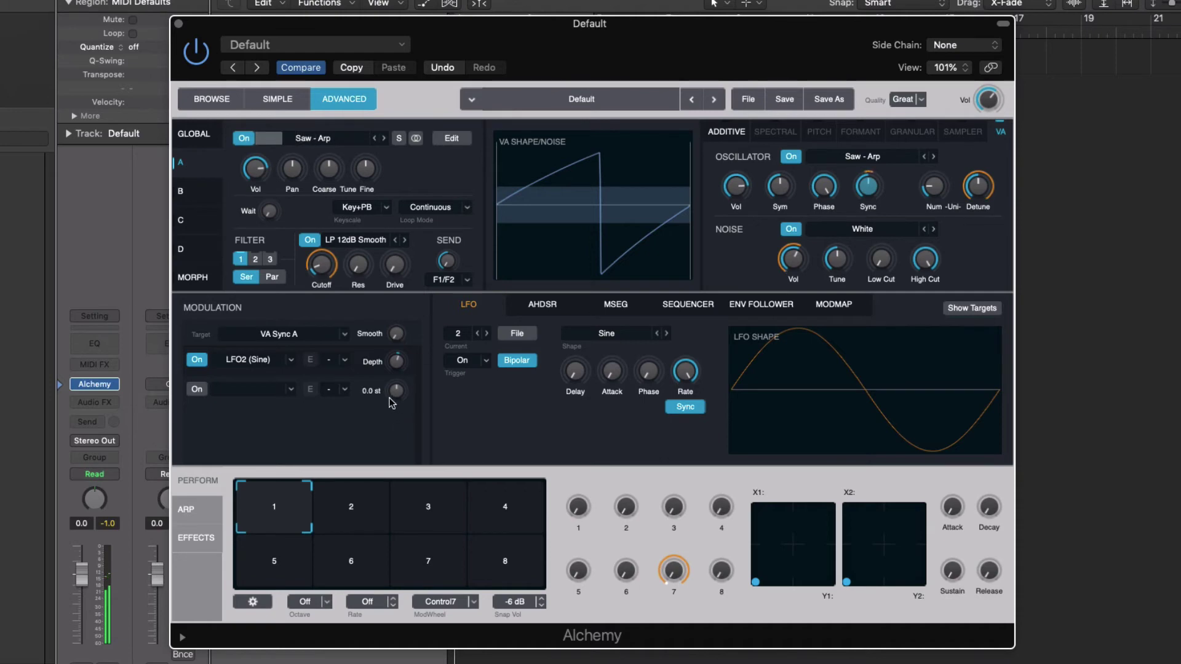
mouse_move(866, 192)
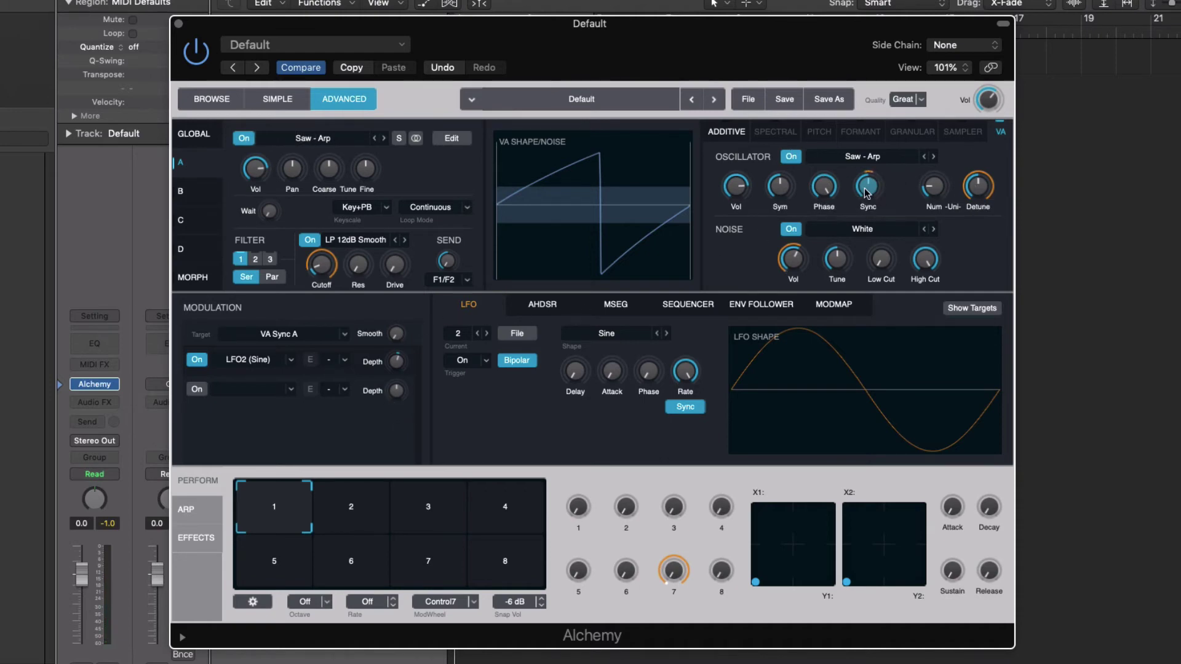
mouse_move(986, 189)
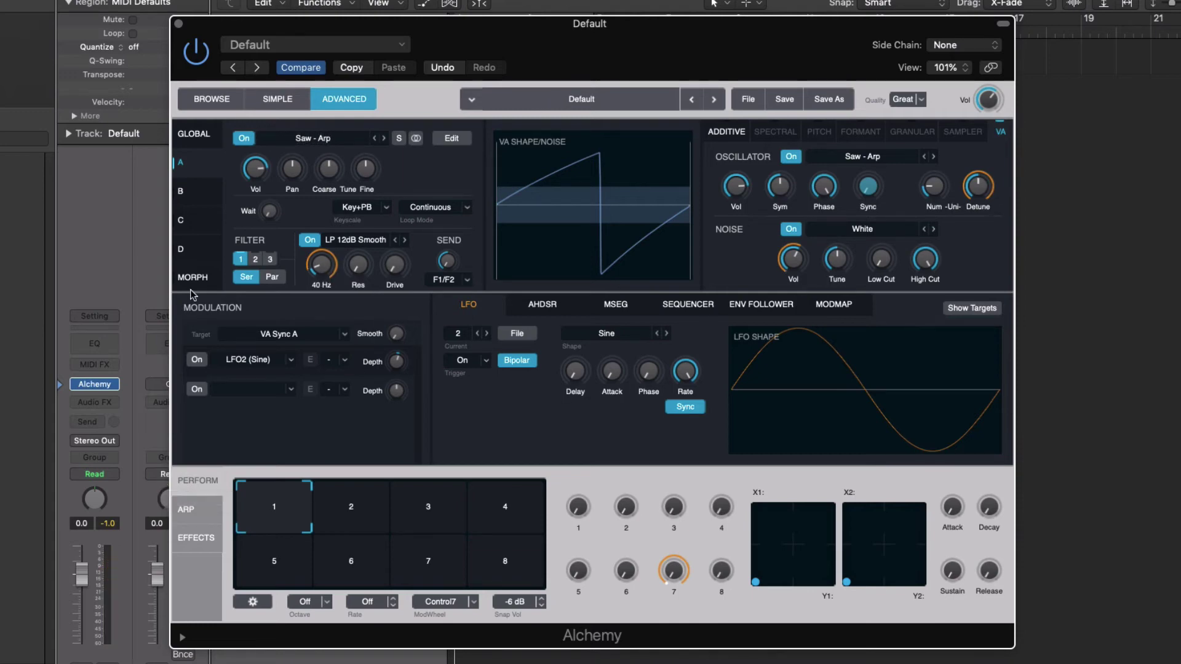
Switch source B on in the global sources overview.
left_click(193, 195)
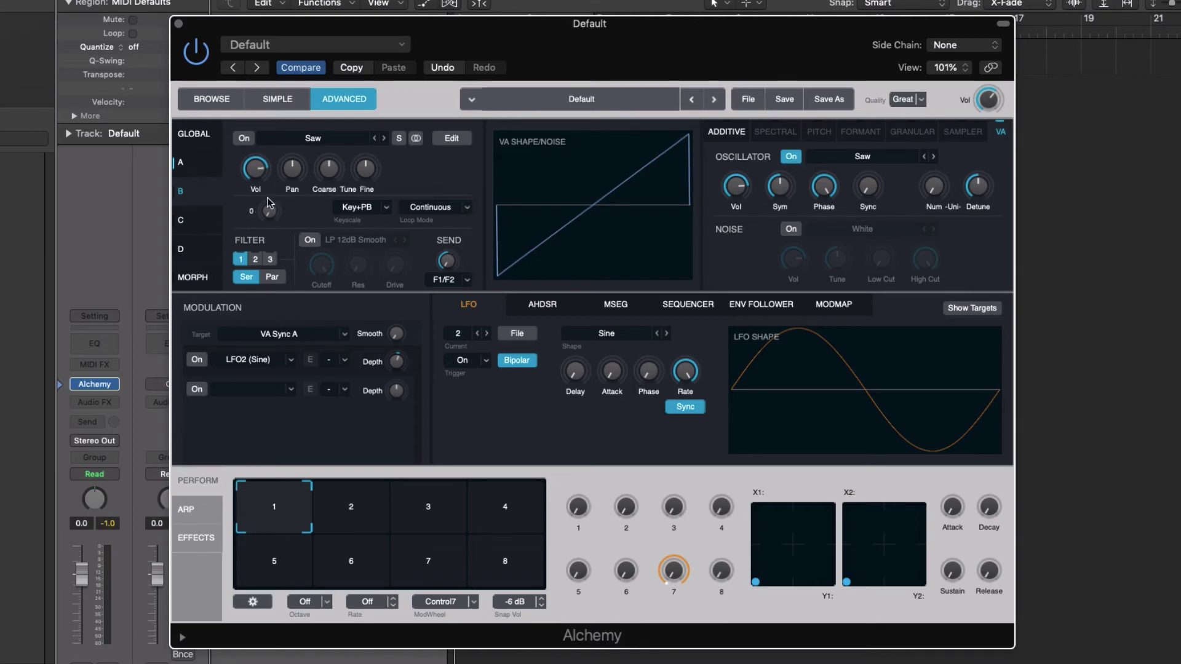
left_click(200, 145)
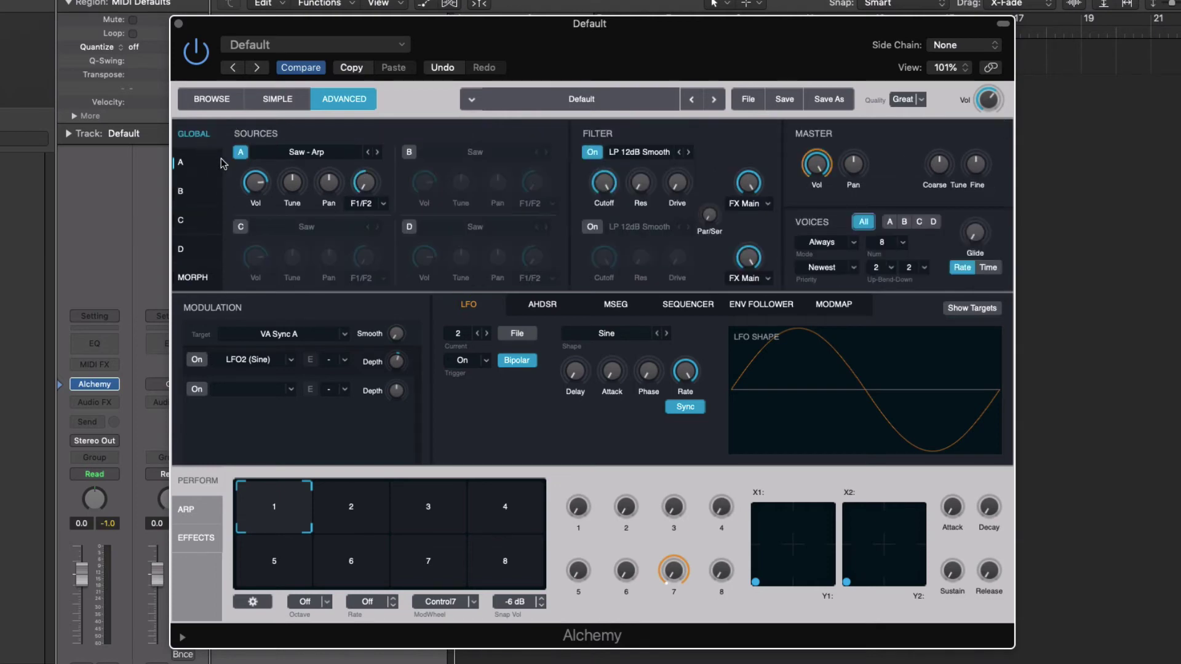
left_click(190, 196)
left_click(188, 175)
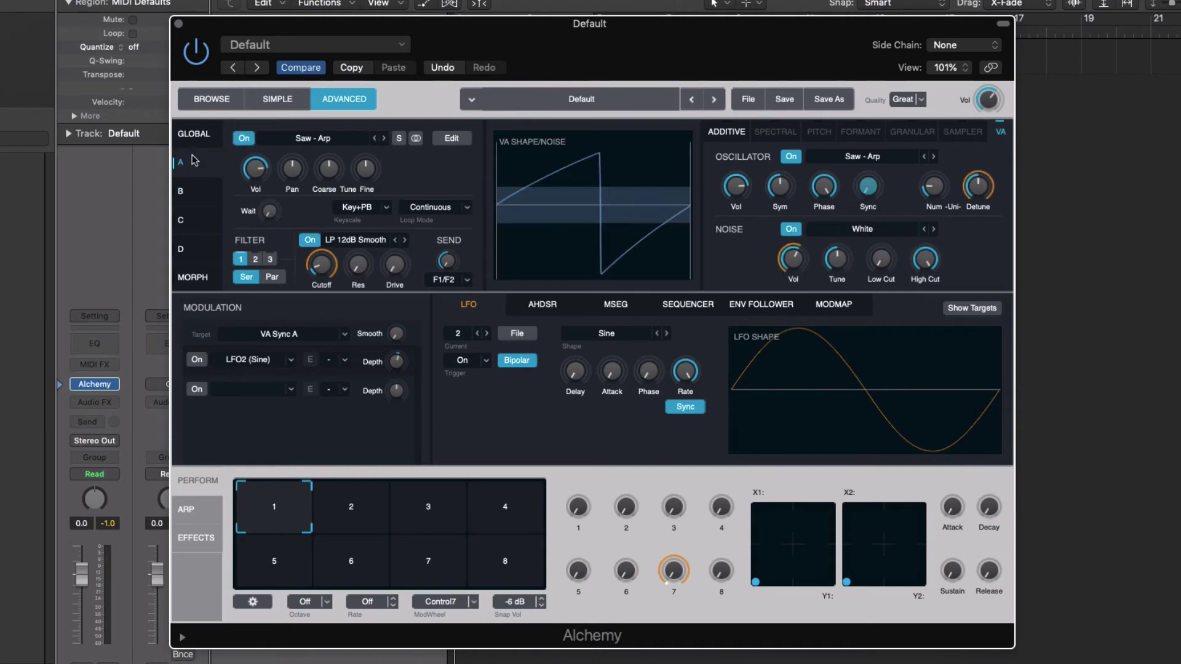
left_click(198, 135)
left_click(416, 153)
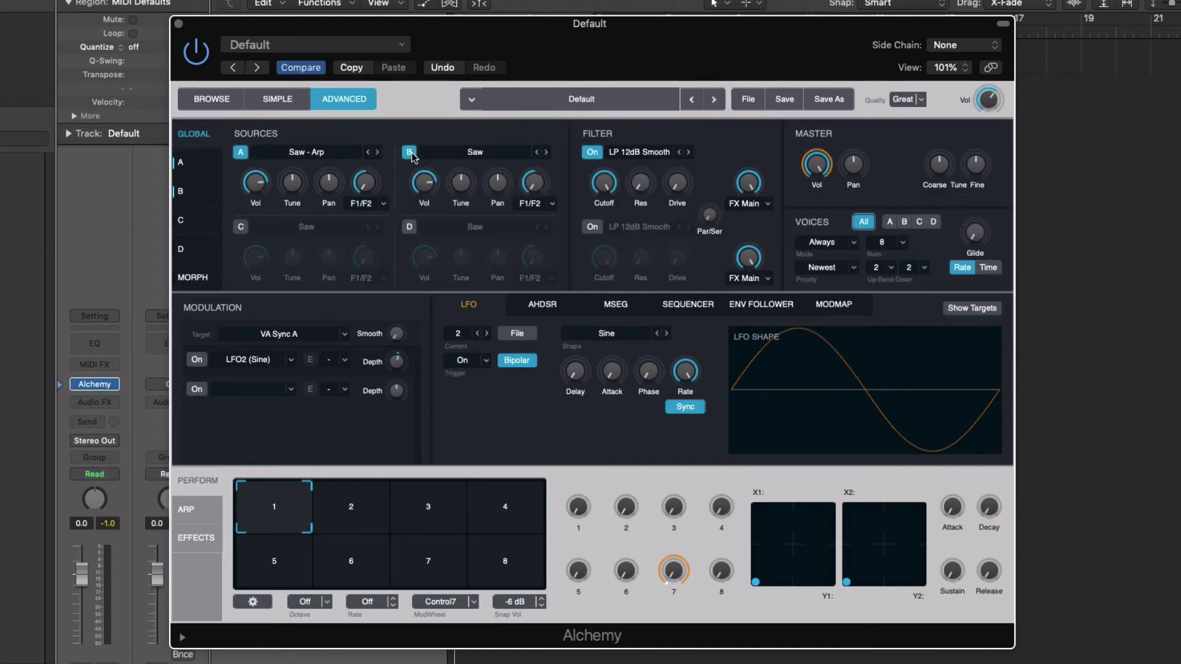
Give source B the Saw - Mg waveform and raise its coarse tune to 7 semis.
left_click(188, 195)
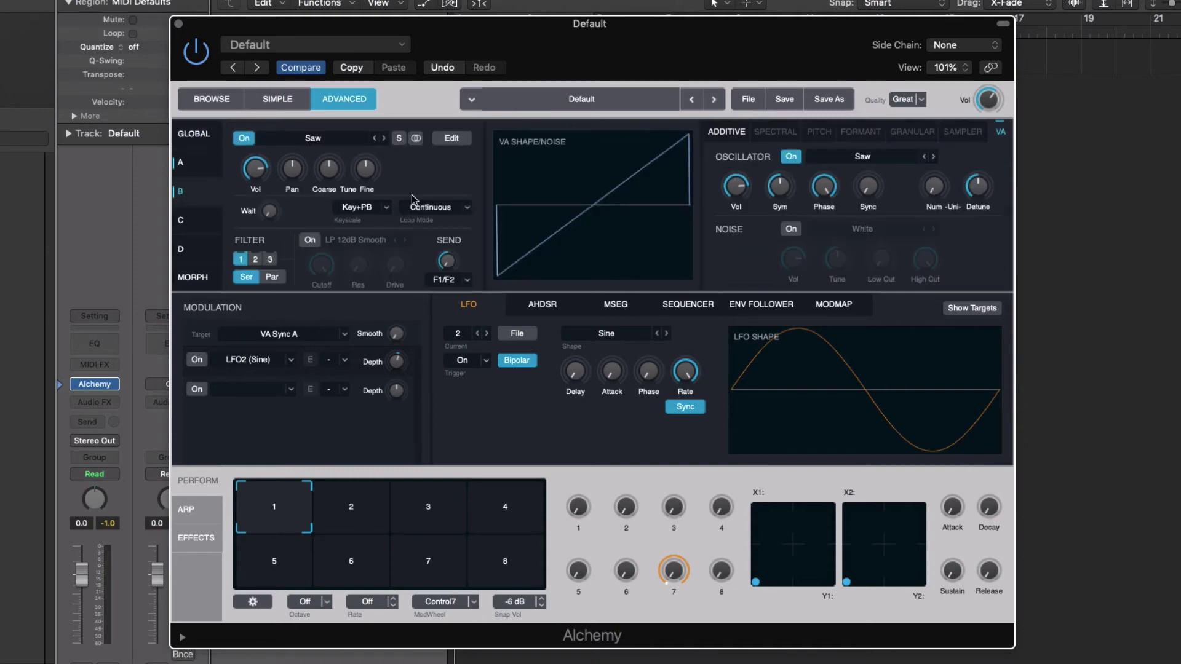
left_click(855, 157)
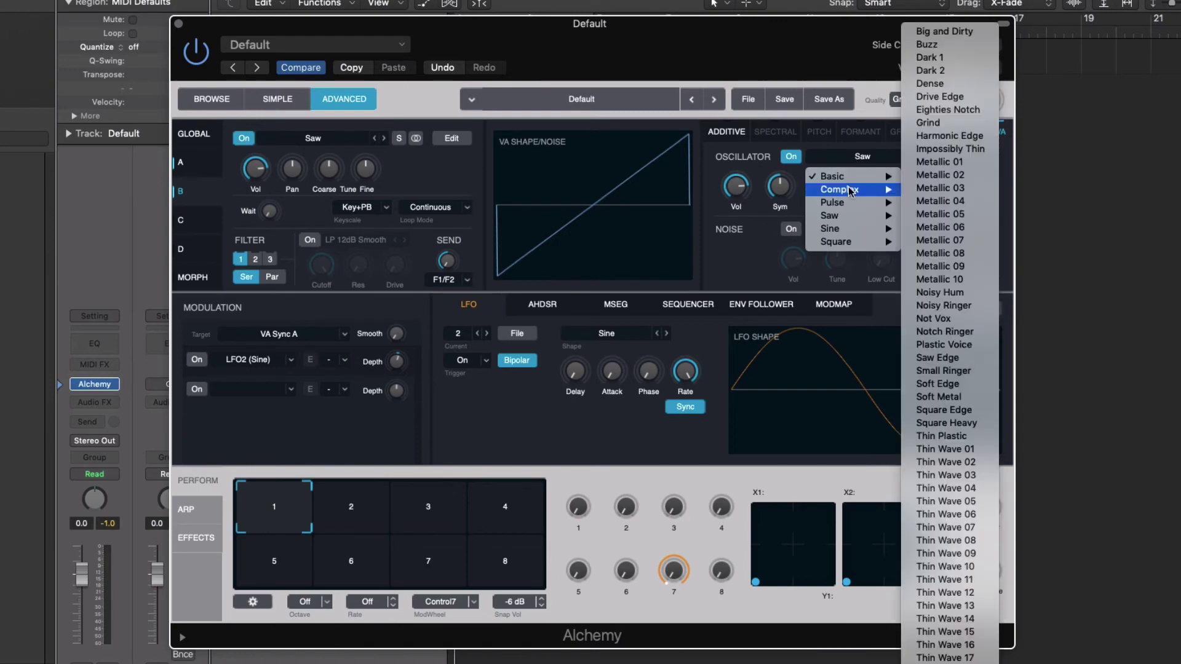
mouse_move(846, 231)
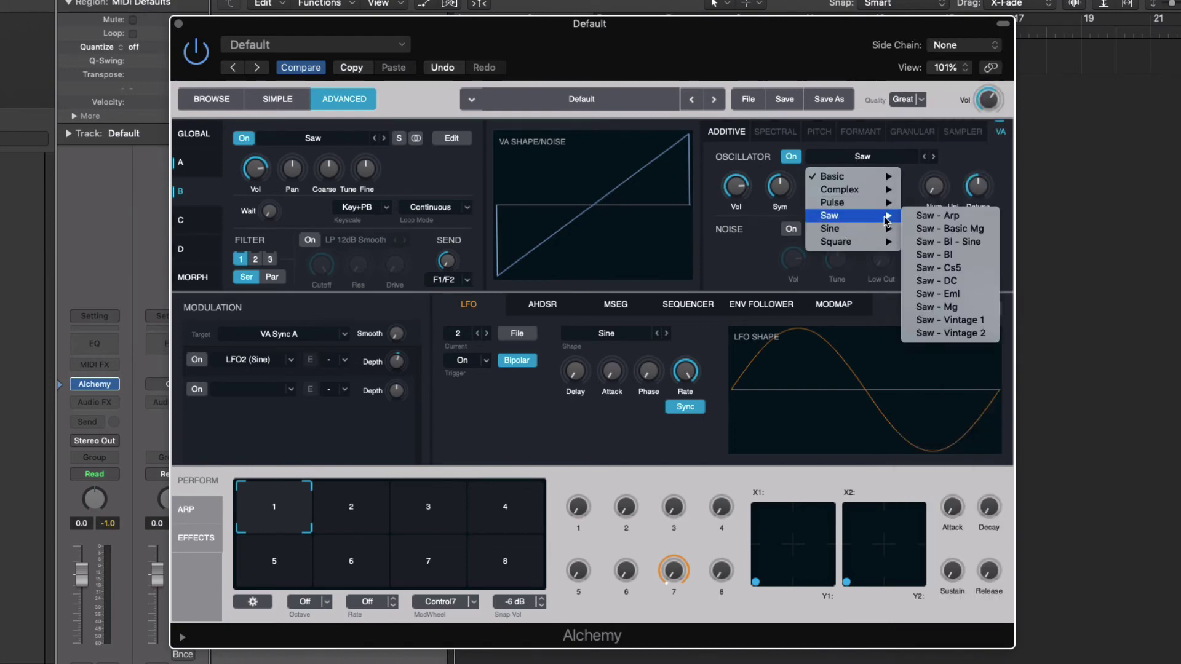
left_click(943, 308)
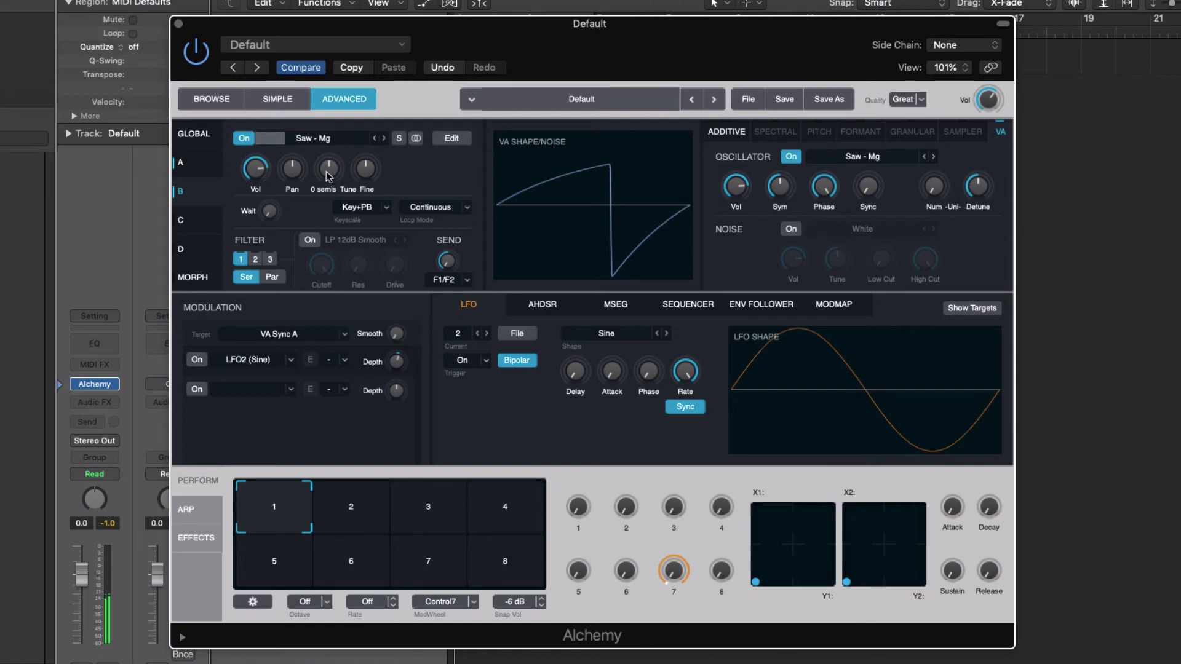
left_click_drag(330, 173, 325, 164)
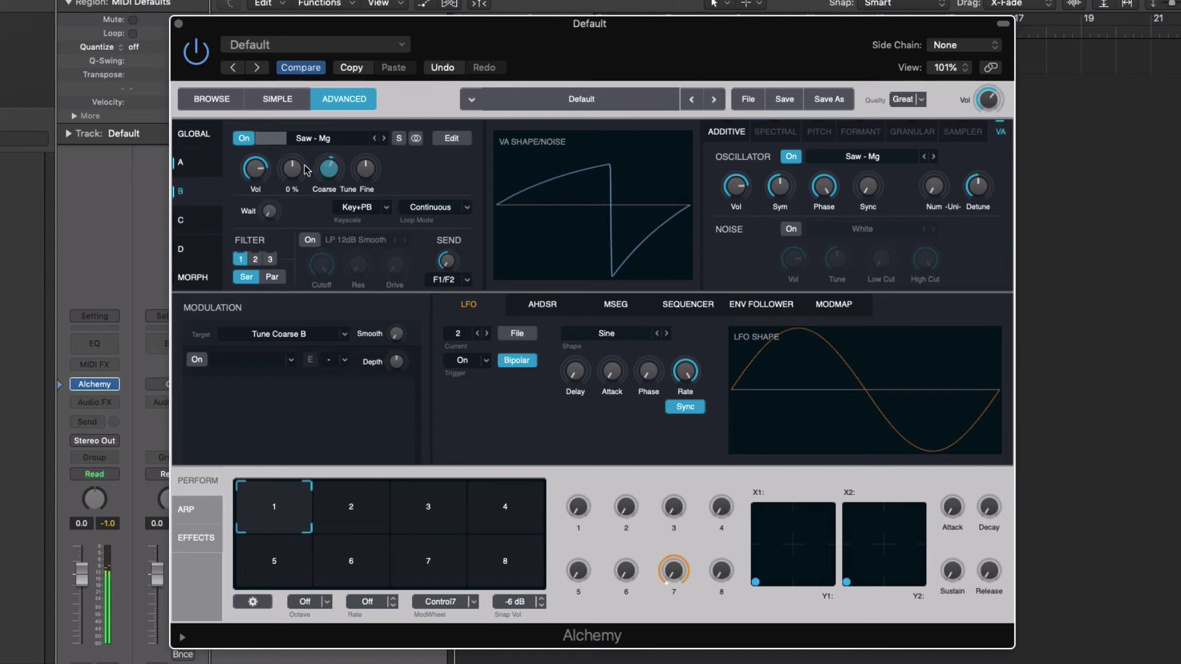
Mute source A, then give source B 3 unison voices with lower detune.
left_click(196, 134)
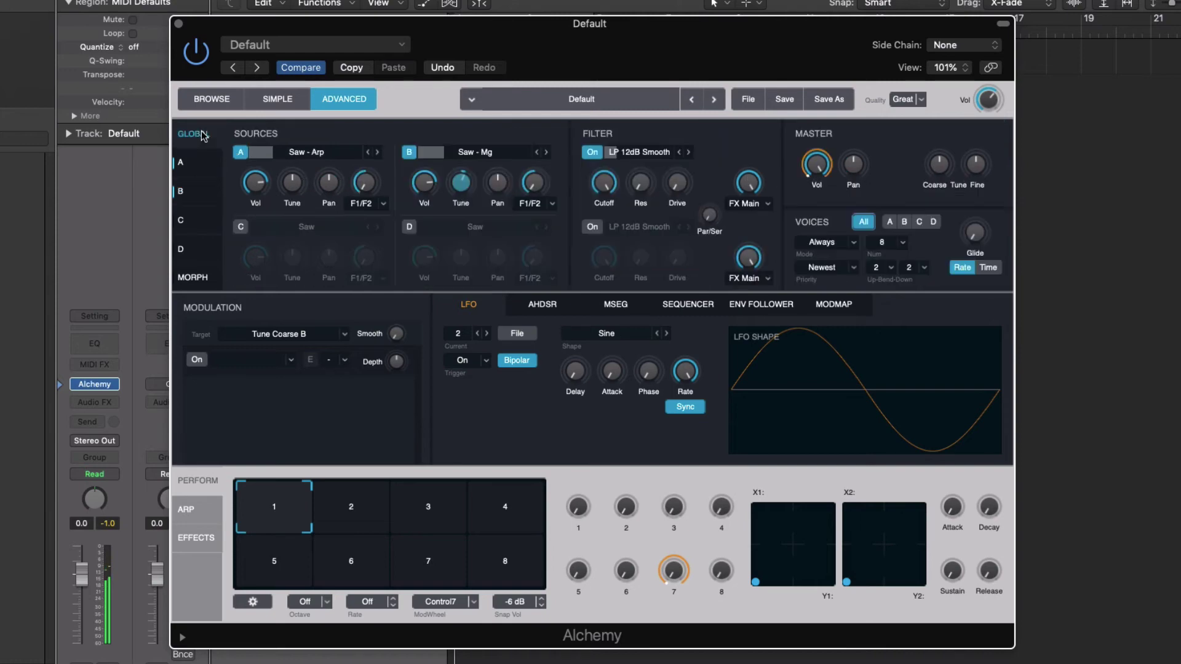
left_click(241, 152)
left_click(204, 192)
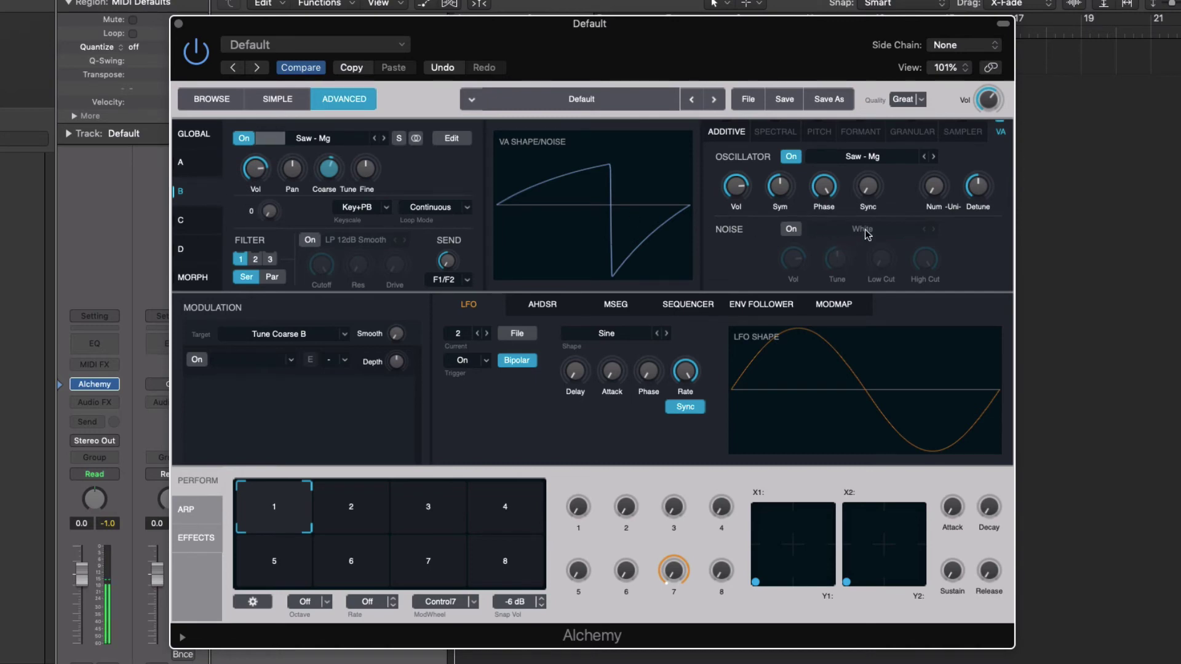
left_click(939, 191)
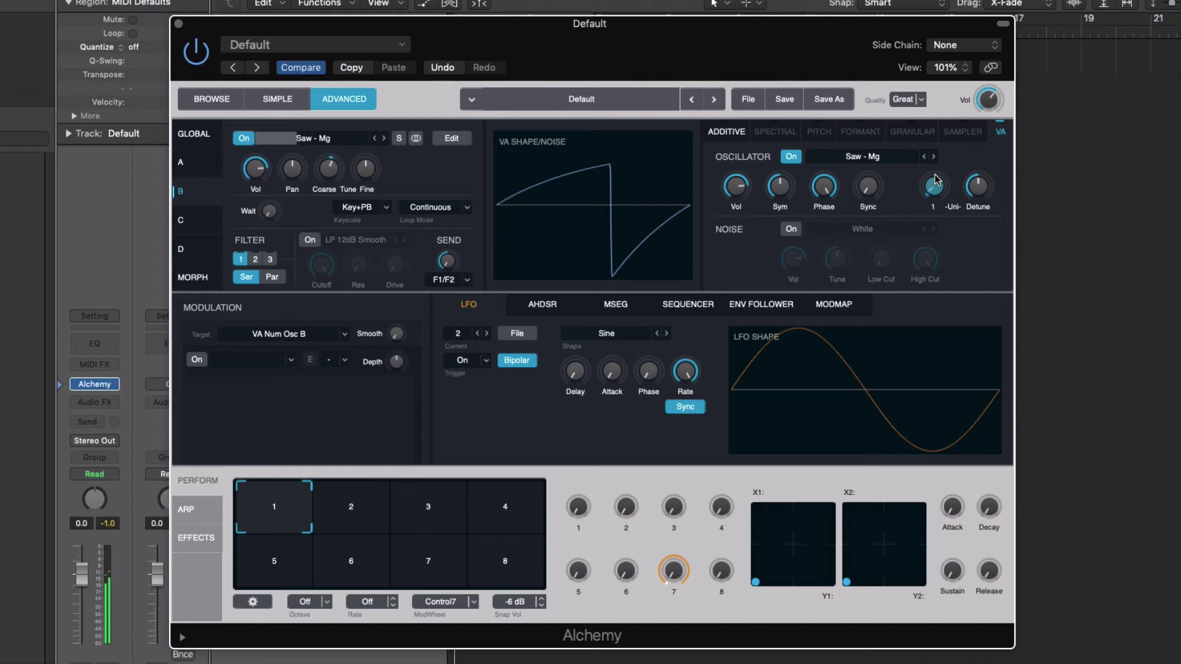
mouse_move(992, 195)
left_click_drag(992, 195, 992, 221)
left_click_drag(934, 187, 930, 169)
Turn on source B's filter, lower cutoff toward 1671 Hz, and set volume to -9.1 dB.
left_click(315, 243)
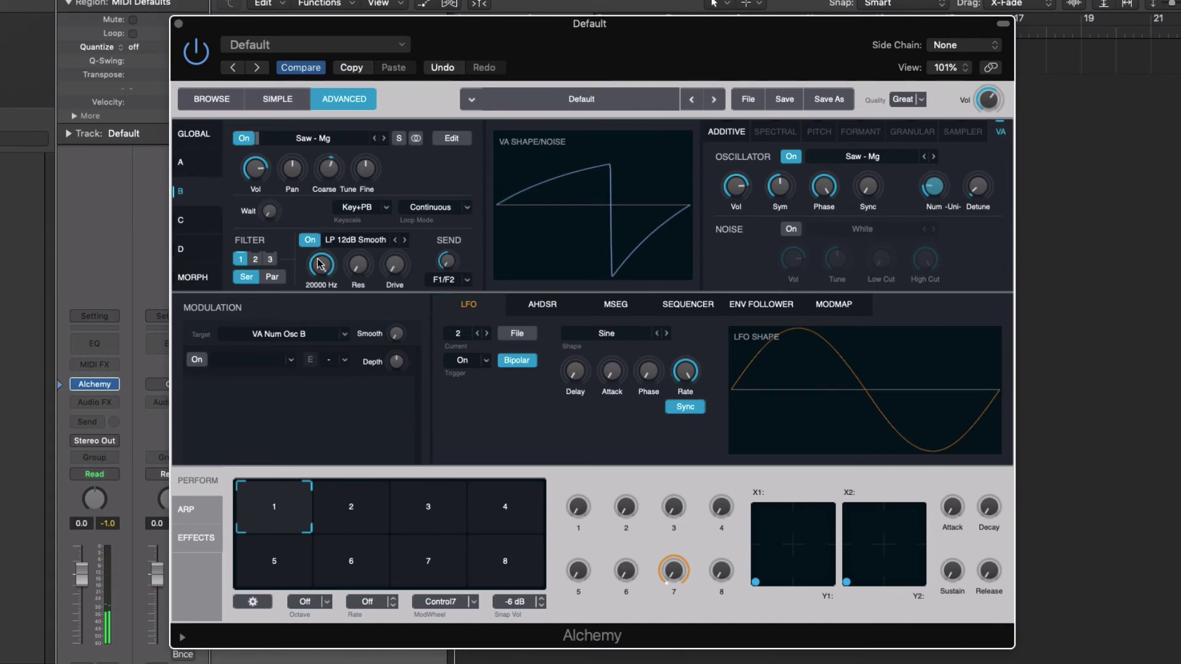
left_click_drag(318, 264, 320, 277)
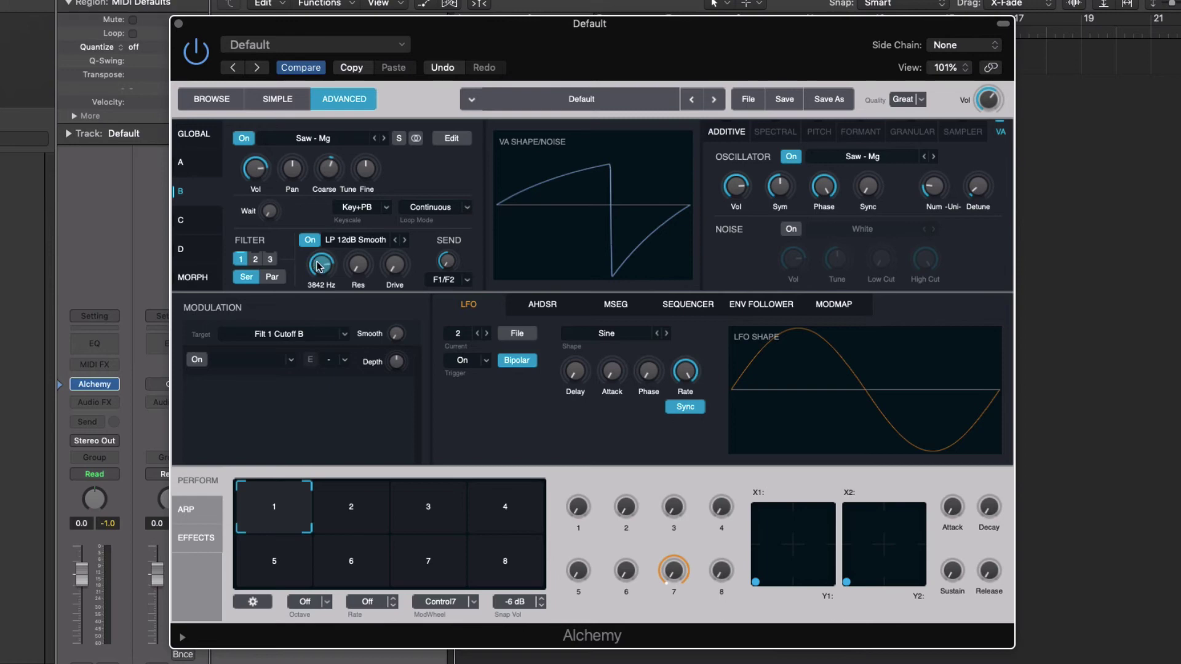
left_click_drag(323, 270, 376, 201)
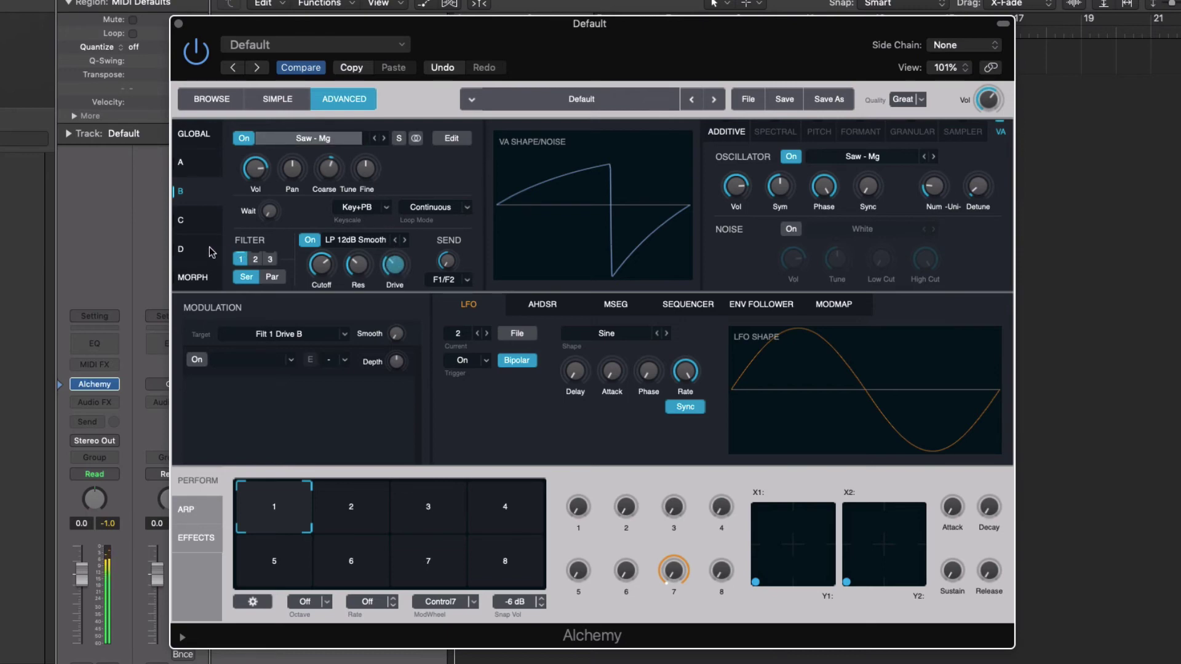
left_click_drag(257, 196, 258, 192)
Switch source A back on in the global overview and open source B's editor.
left_click(194, 134)
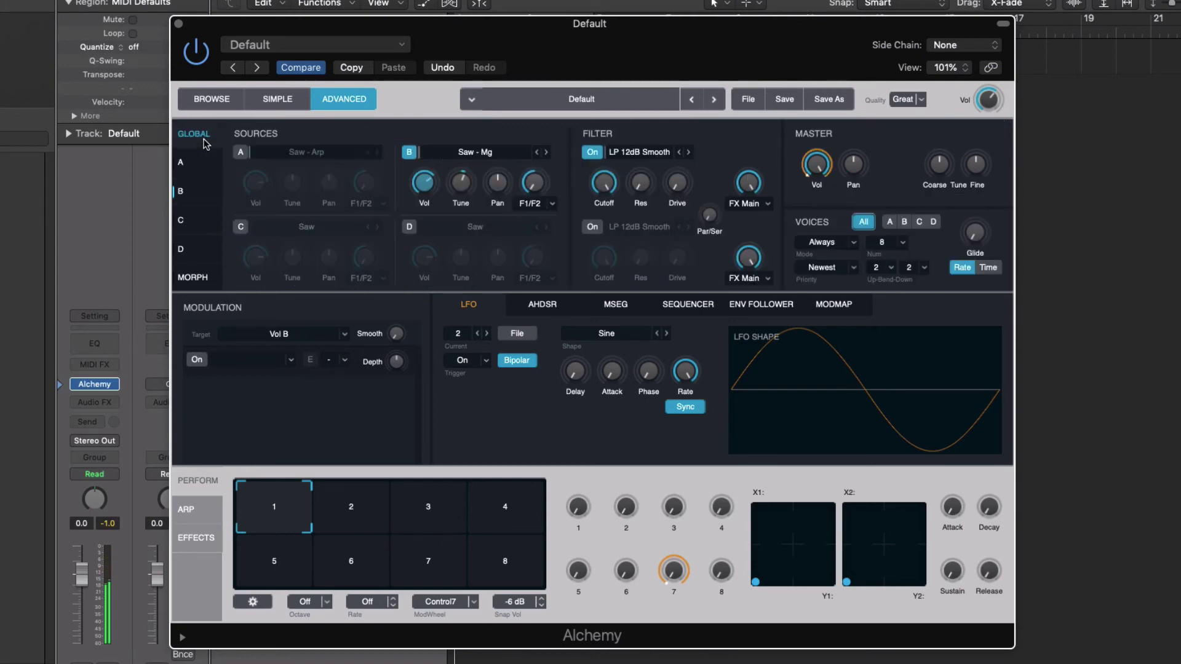
left_click(241, 151)
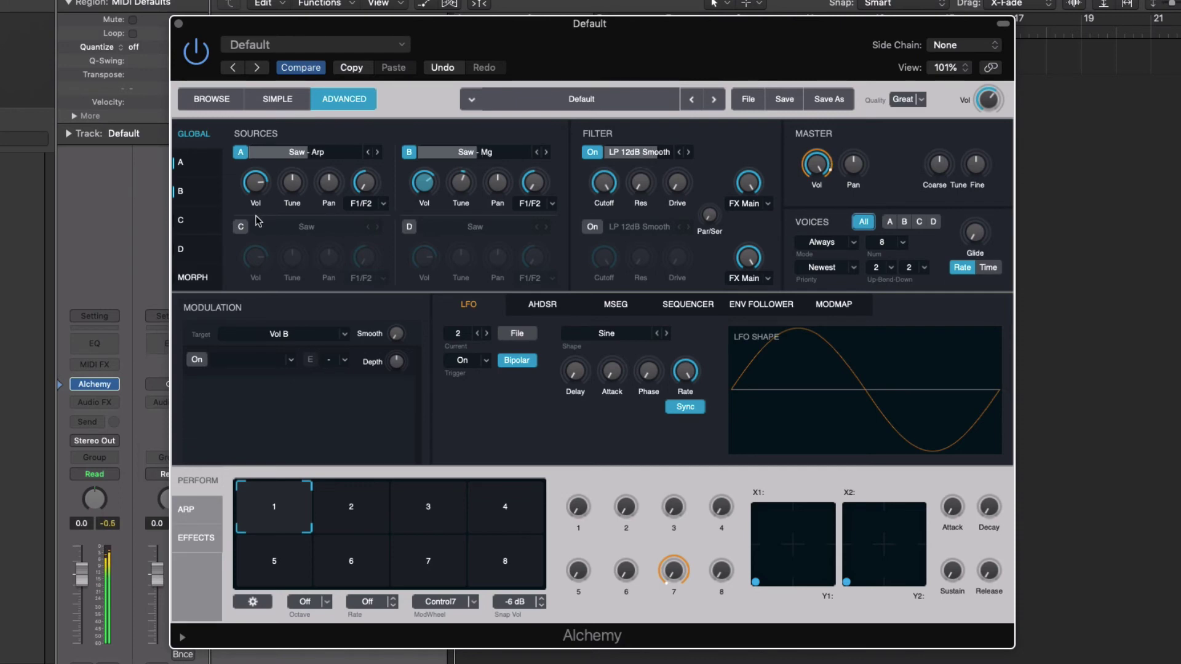
left_click(183, 191)
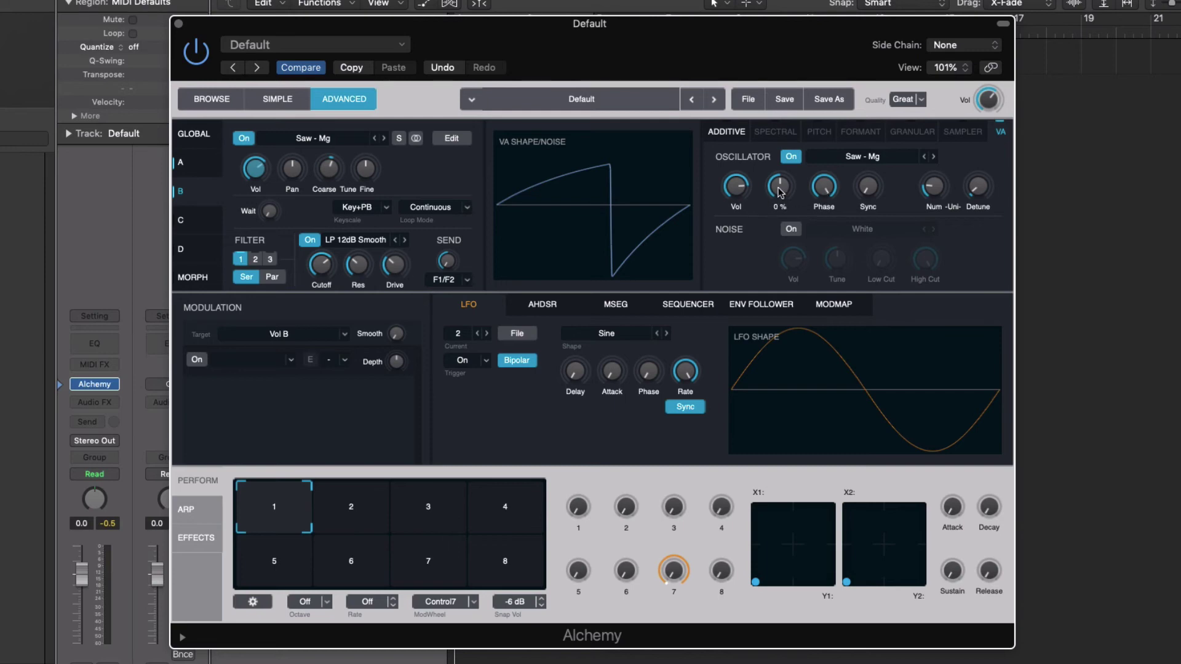
Lower source B's symmetry, modulate it with LFO1 (Sine), and drop volume to about -21.5 dB.
left_click_drag(780, 188, 747, 266)
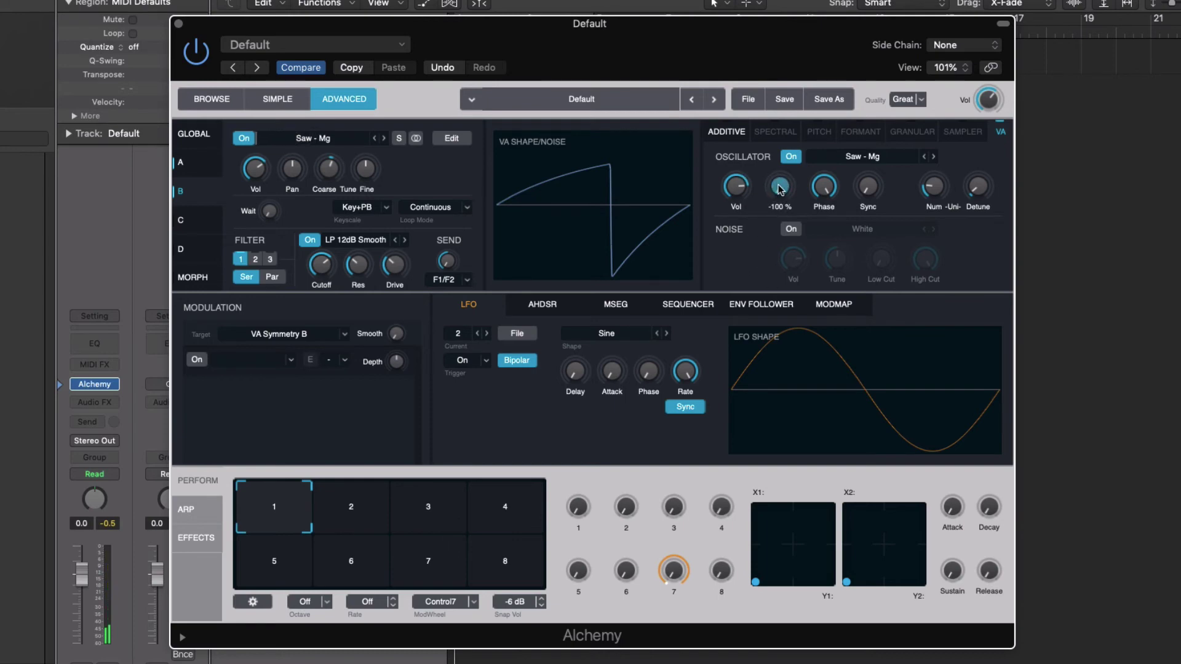
left_click(822, 187)
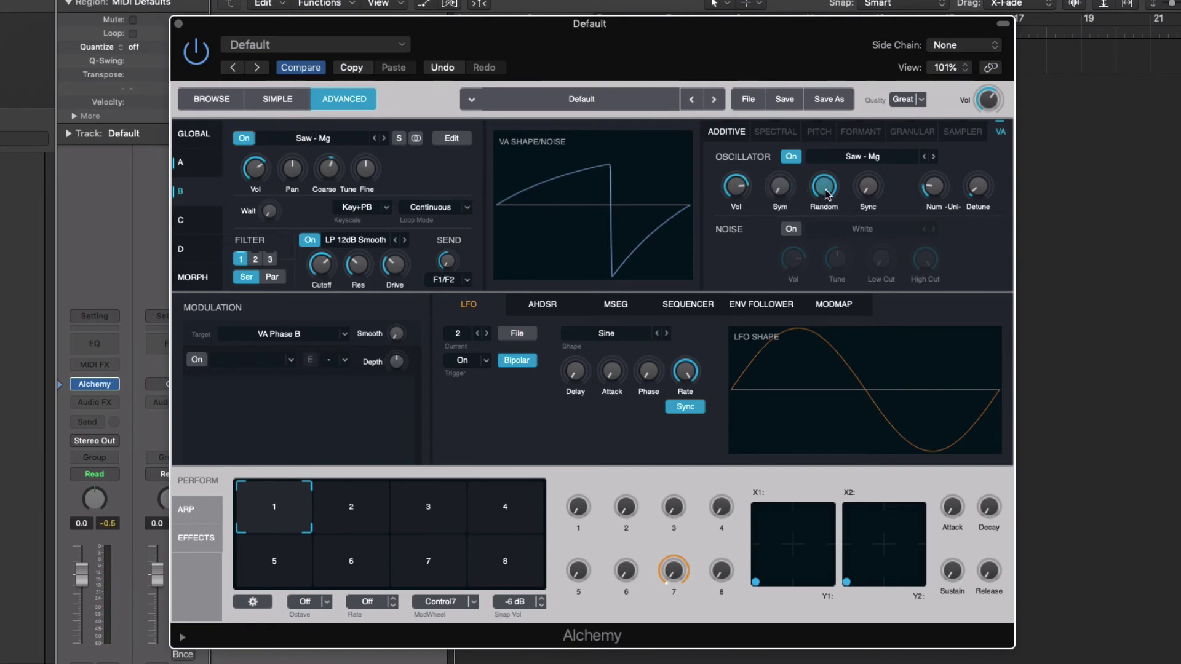
left_click(786, 191)
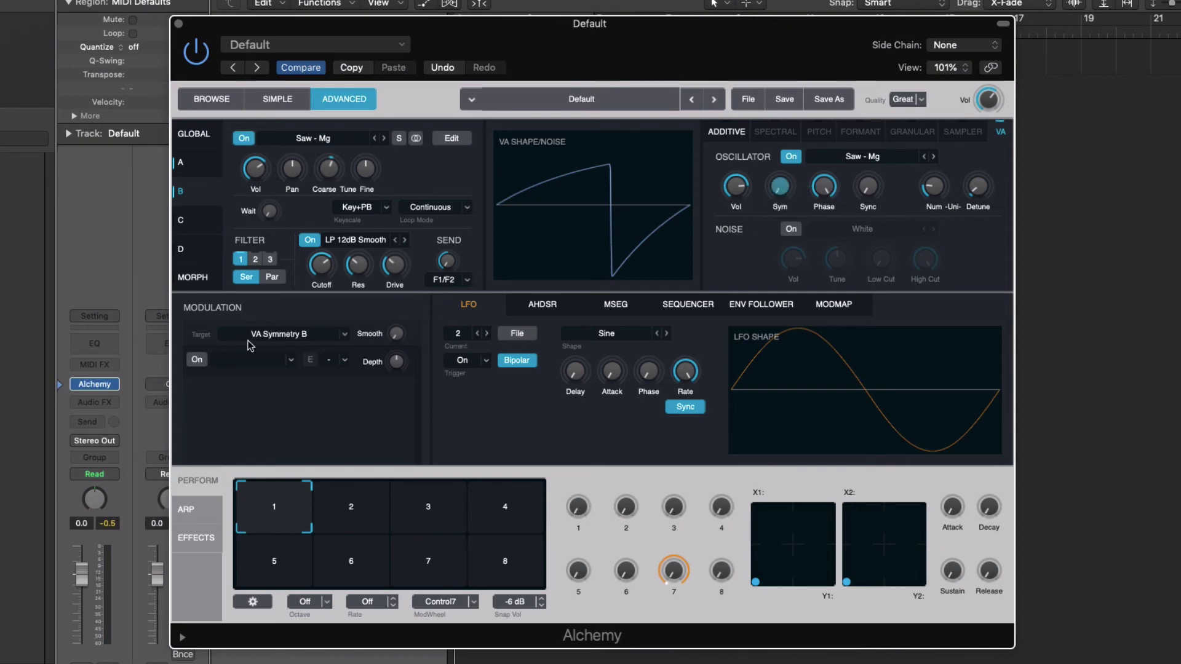
left_click(292, 356)
mouse_move(287, 380)
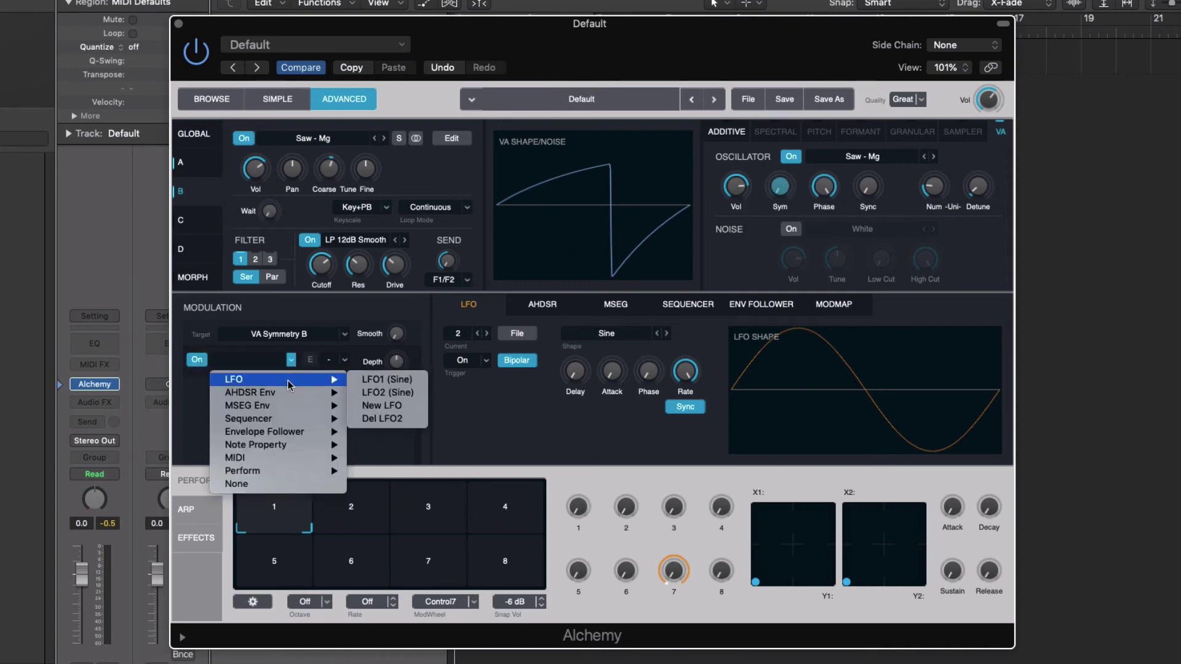
left_click(401, 380)
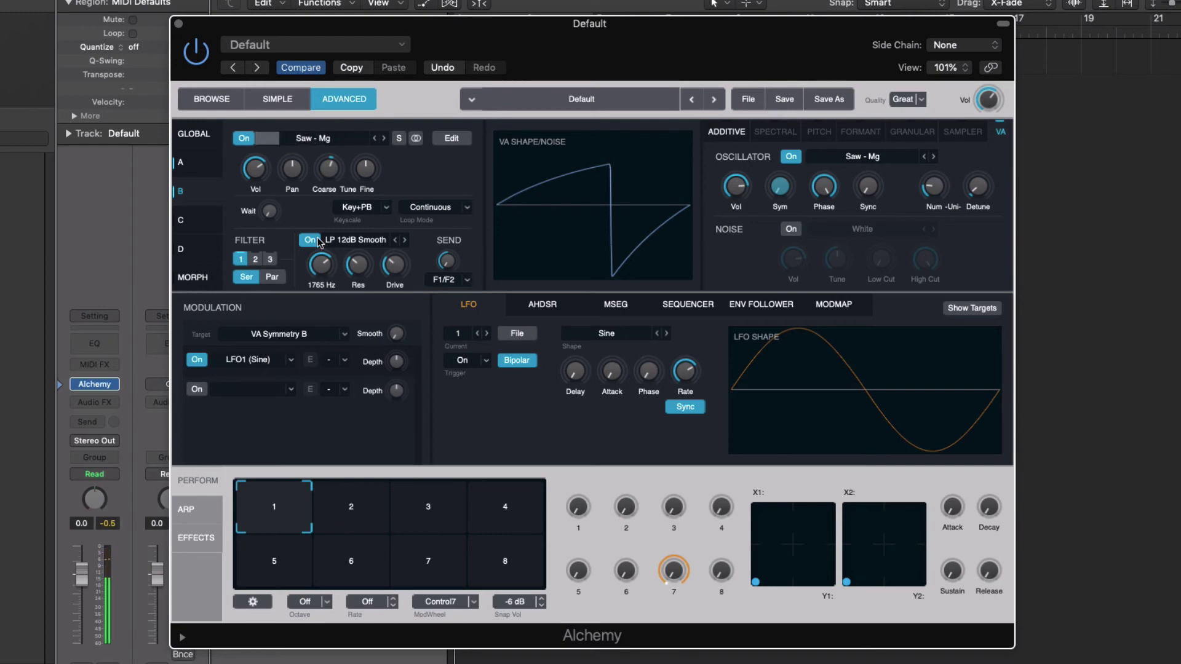
mouse_move(258, 174)
left_click_drag(259, 175, 257, 177)
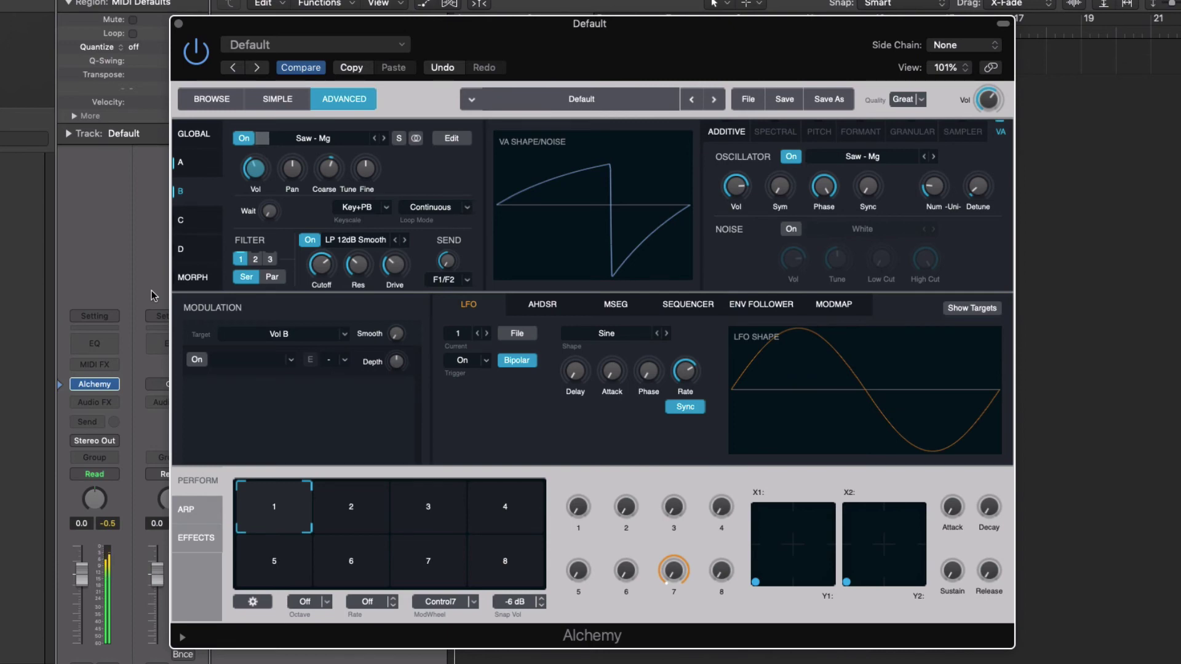
Turn on source C with the Sine - Root 1 waveform and return to the global view.
mouse_move(331, 261)
left_click(207, 225)
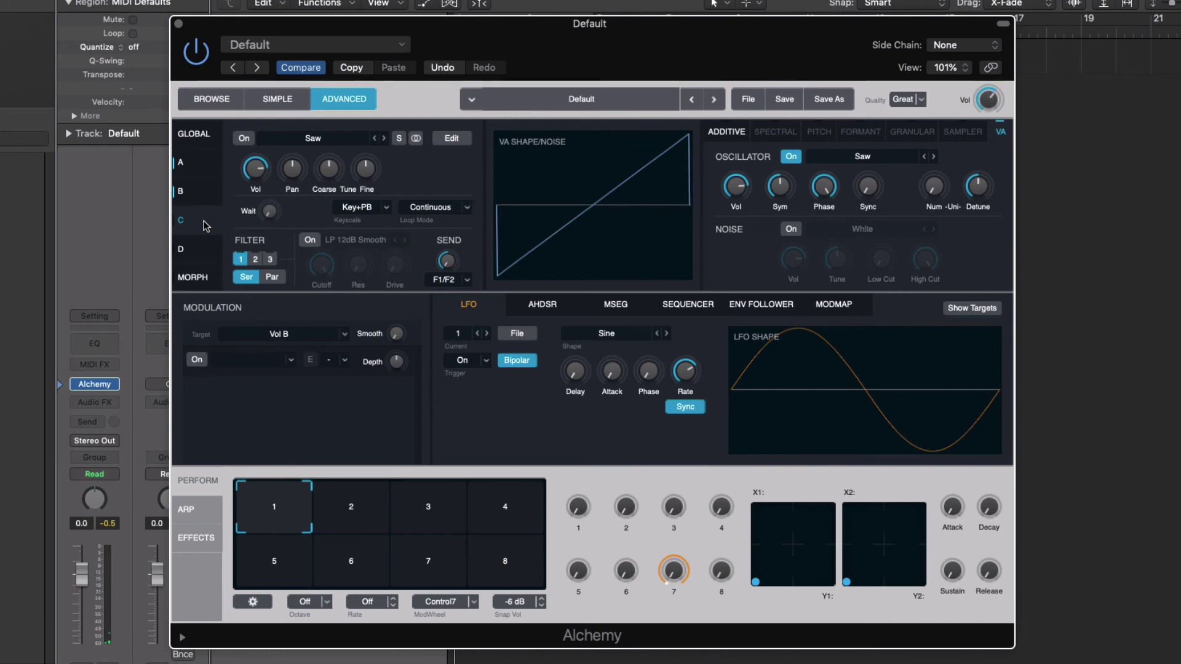
left_click(244, 138)
left_click(861, 159)
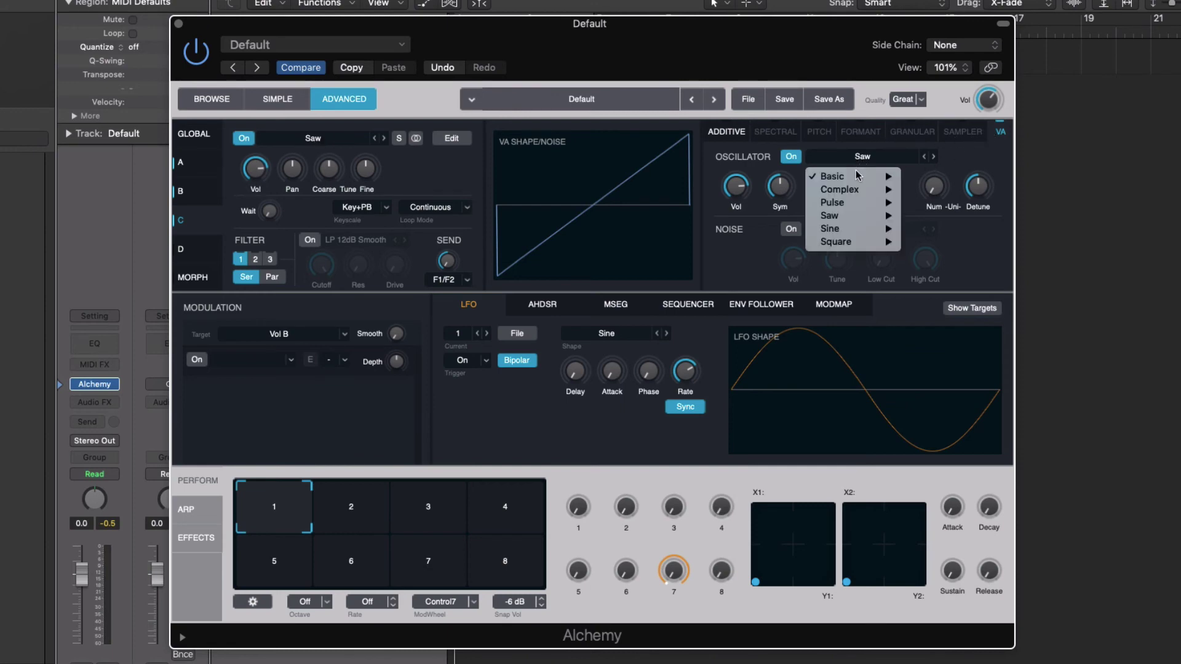
mouse_move(841, 230)
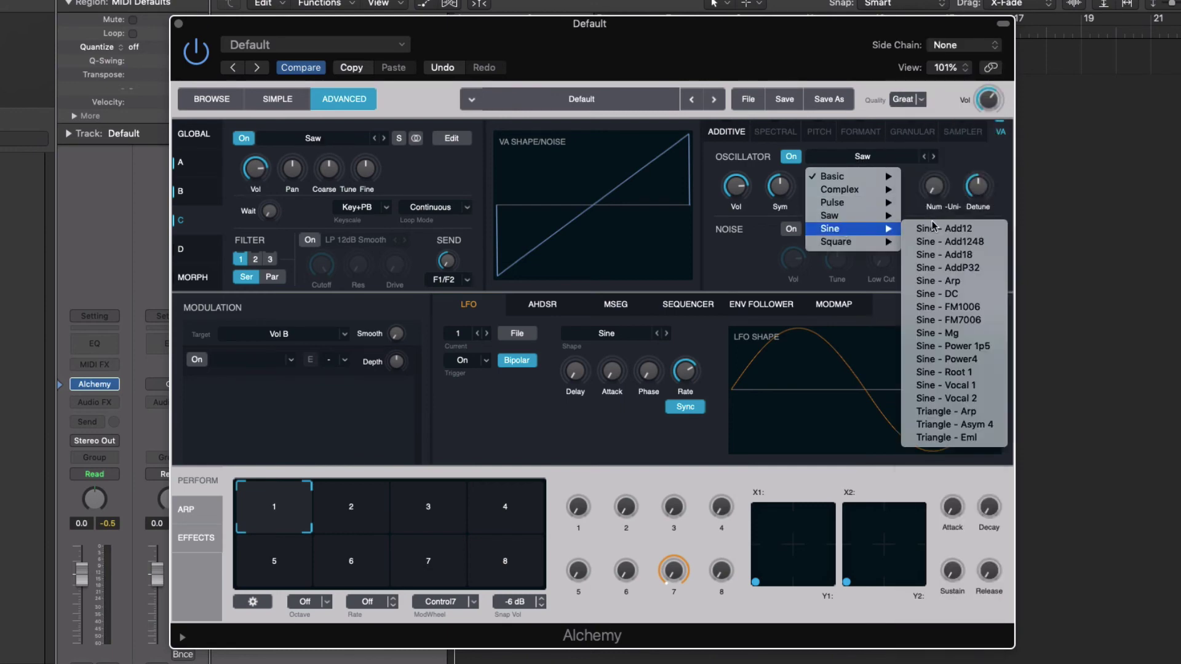
left_click(964, 372)
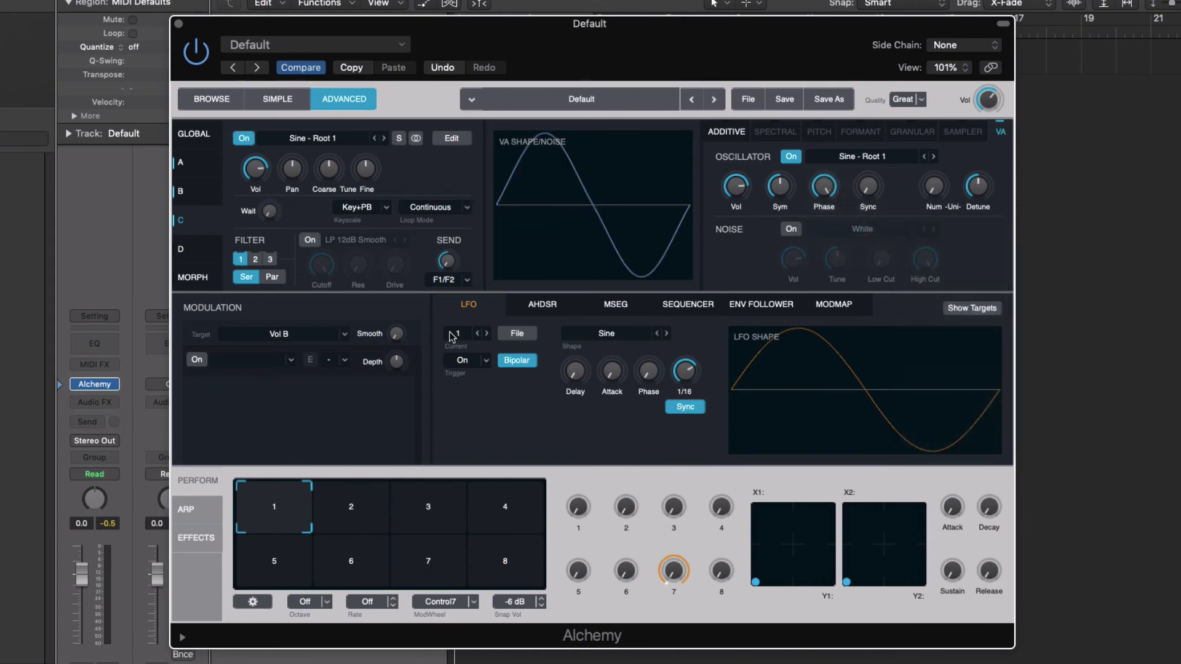
left_click(205, 135)
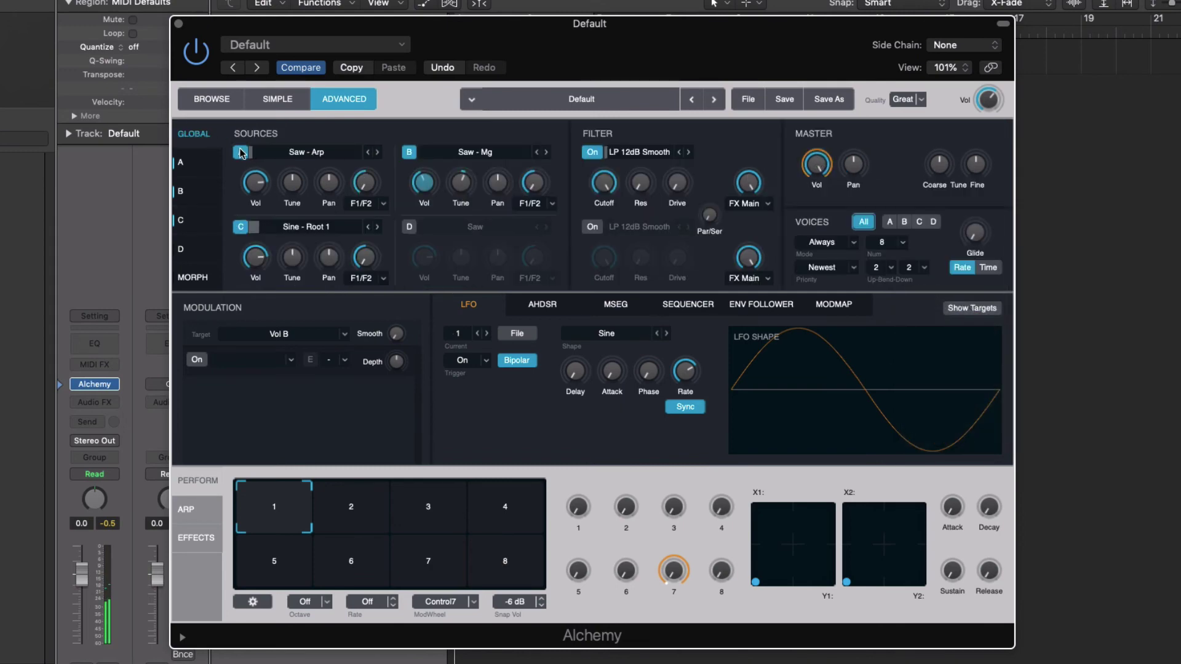
Tune source C's coarse pitch down to -12 semis.
left_click(194, 226)
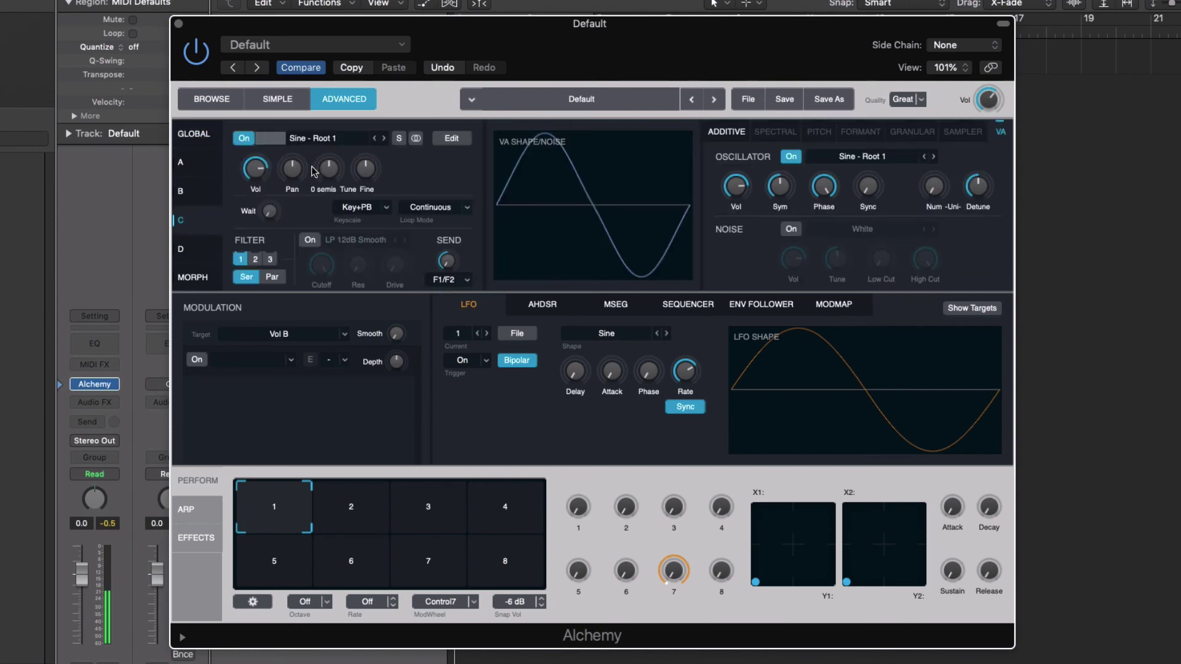
left_click_drag(327, 170, 331, 172)
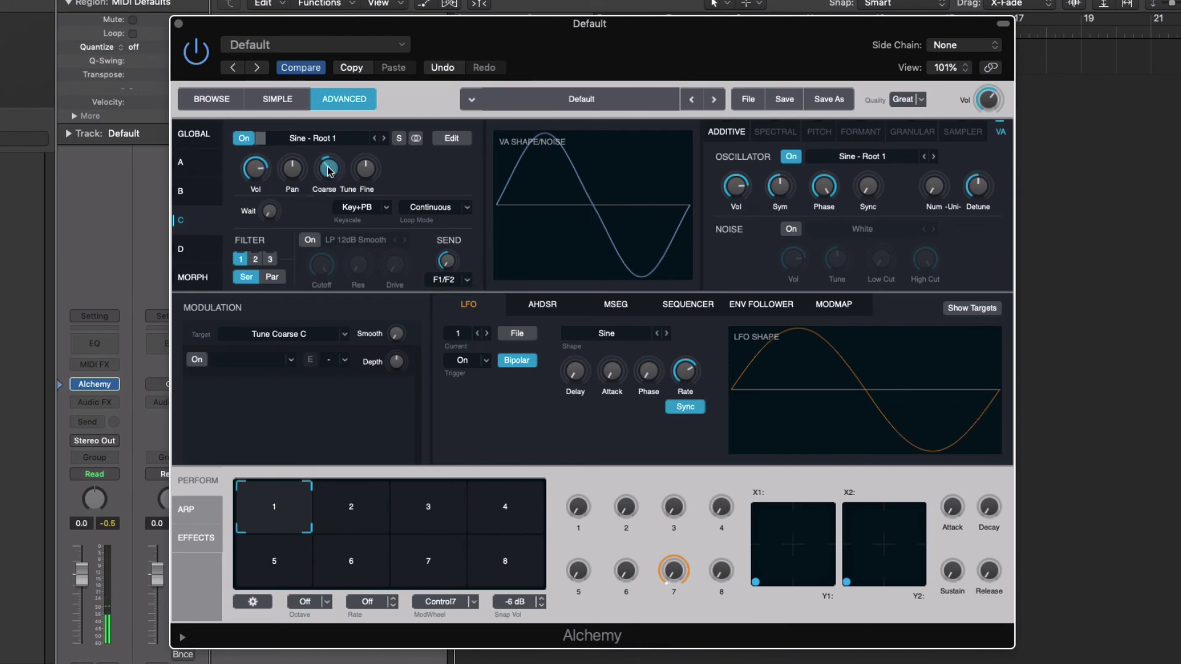
scroll(330, 171, "up", 1)
scroll(330, 171, "down", 1)
Try source C's filter with cutoff sweeps down to 102 Hz, then switch it off.
left_click(309, 239)
left_click(326, 280)
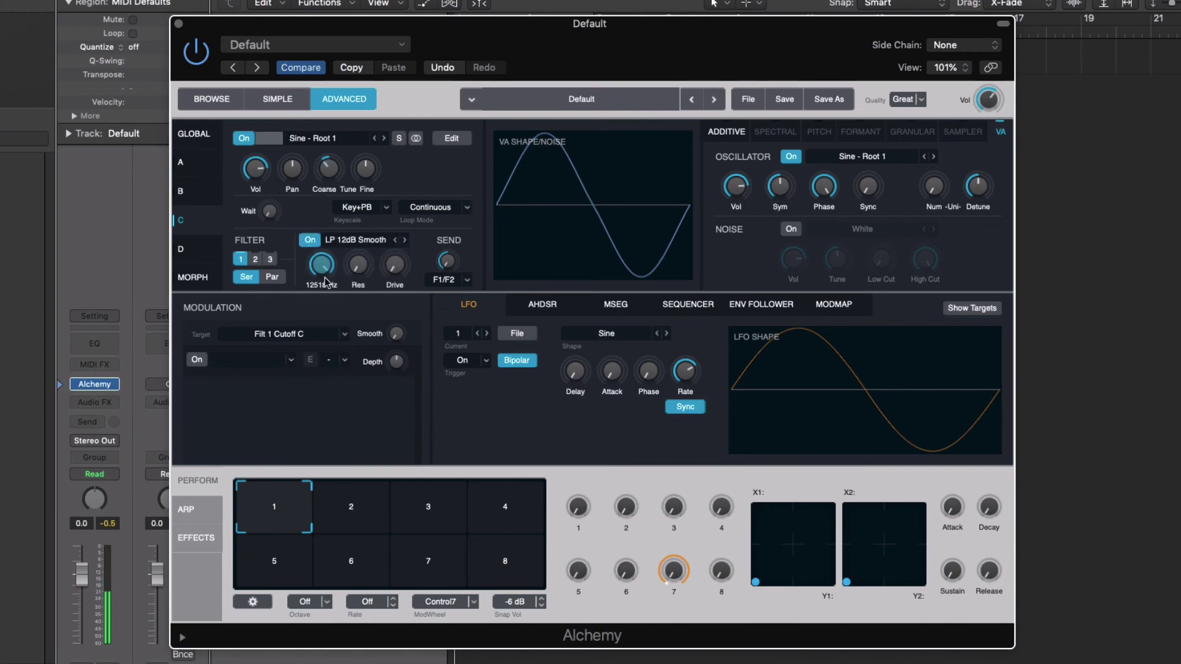
left_click_drag(326, 280, 319, 377)
left_click_drag(322, 274, 322, 234)
left_click_drag(320, 318, 313, 367)
left_click(312, 244)
left_click(312, 244)
left_click(313, 243)
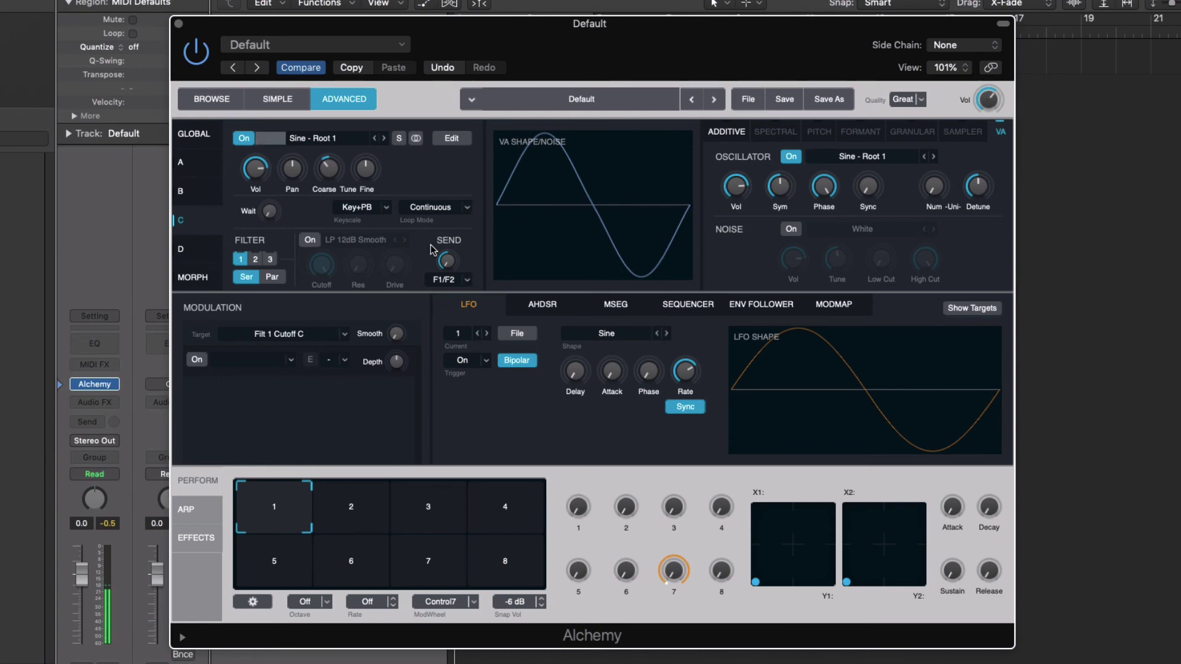
Reduce source C's unison voice count and lower its detune to about 20 %.
left_click(927, 179)
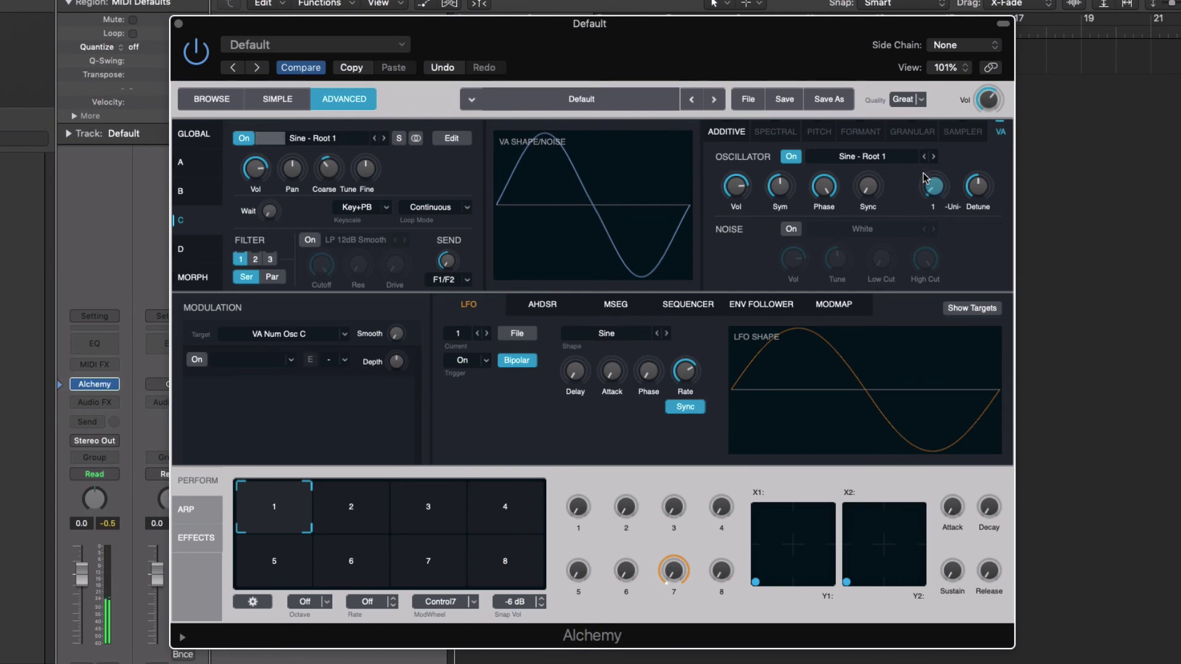
left_click_drag(932, 184, 934, 191)
mouse_move(979, 191)
left_click_drag(979, 190, 971, 227)
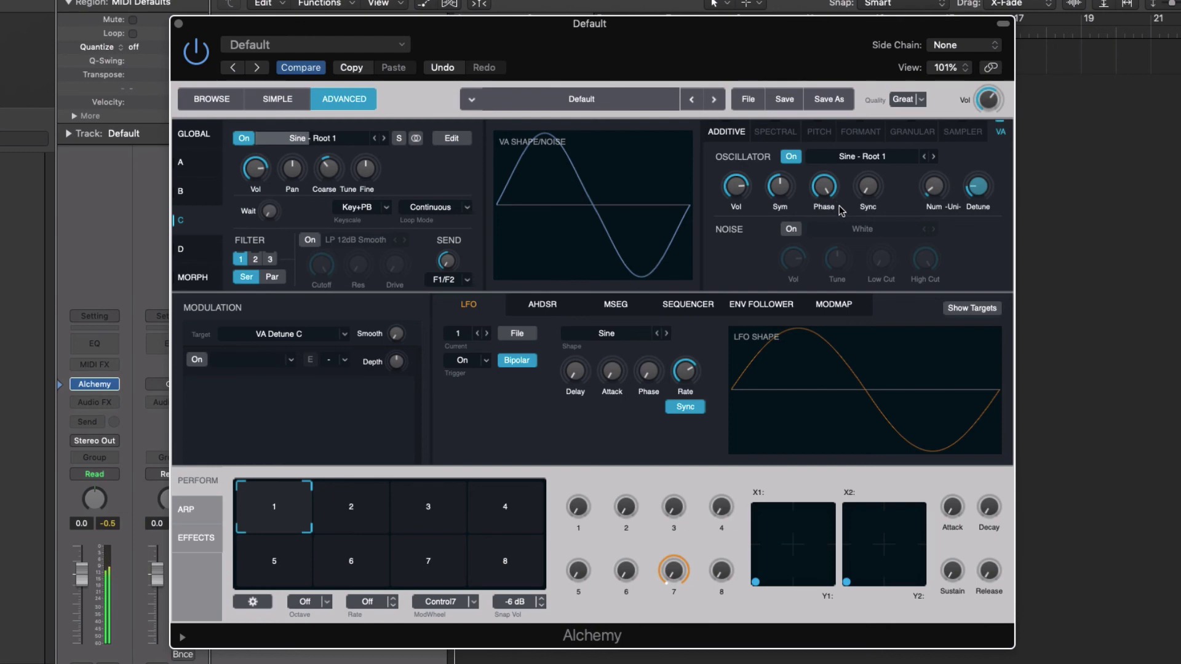
From the global overview, switch Sources A and B back on alongside C.
left_click(201, 135)
left_click(240, 152)
left_click(409, 154)
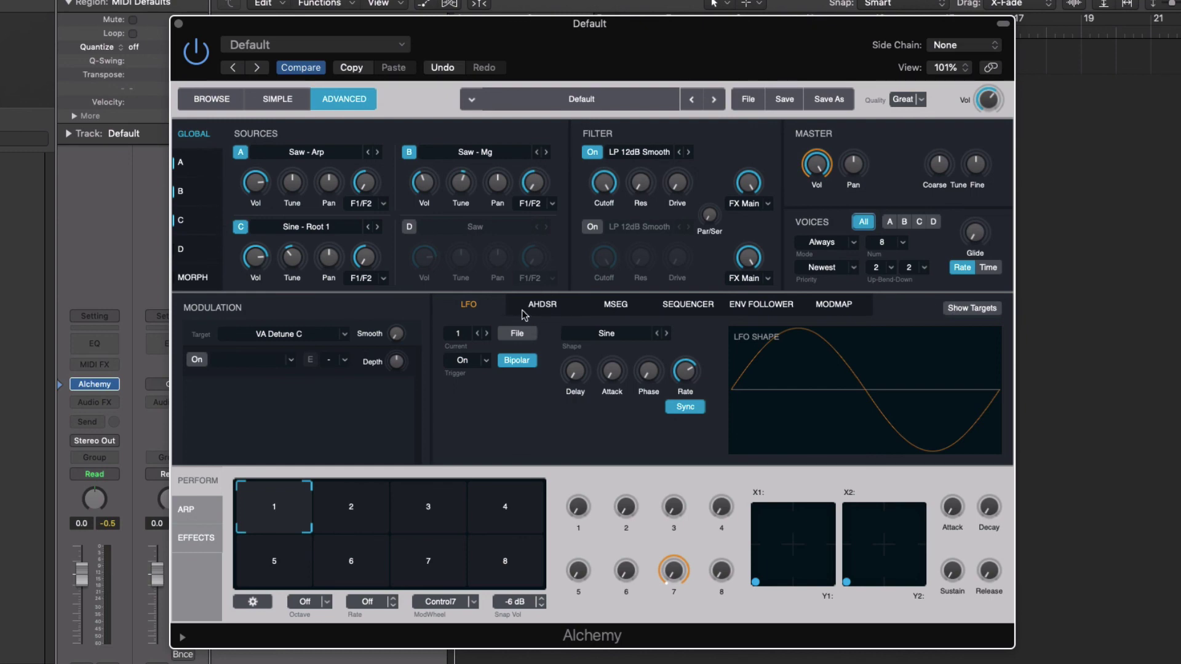
Browse the MSEG, Sequencer and Envelope Follower modulation pages, ending on the Sequencer page.
left_click(587, 308)
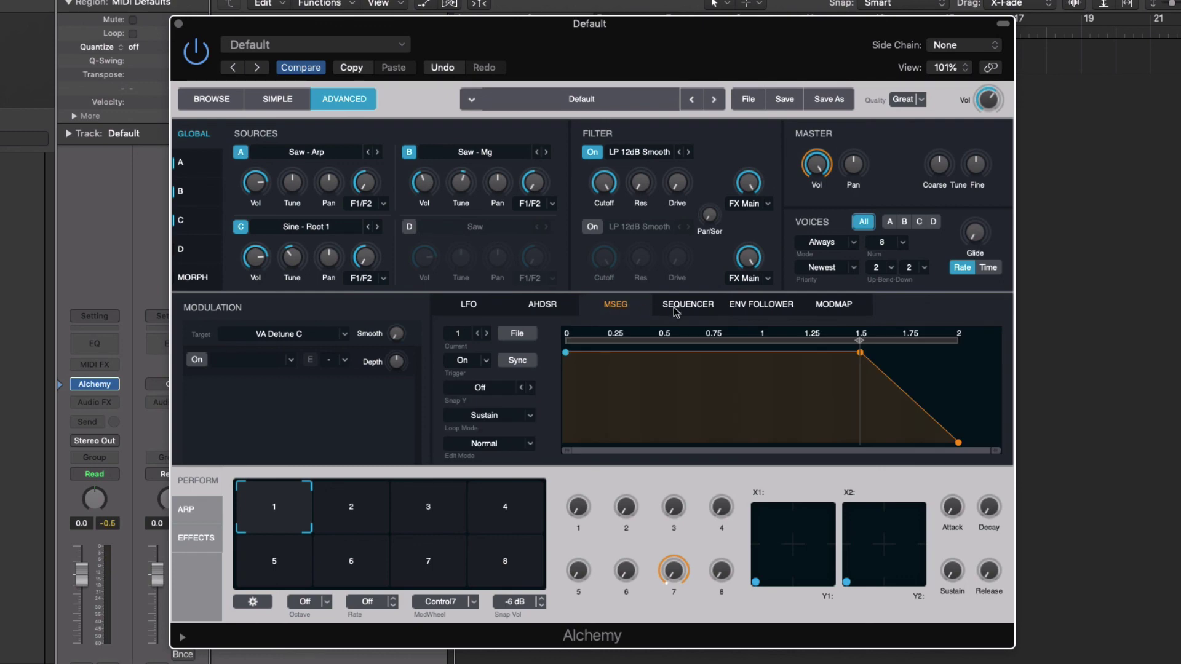
left_click(698, 308)
left_click(742, 306)
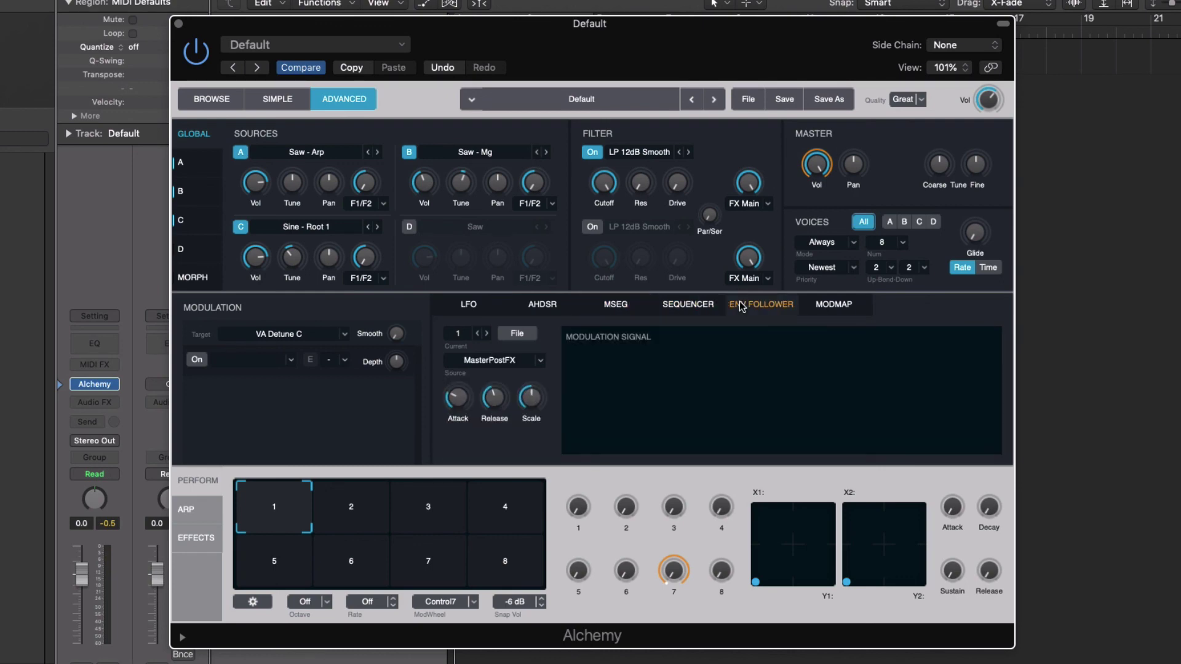
left_click(683, 304)
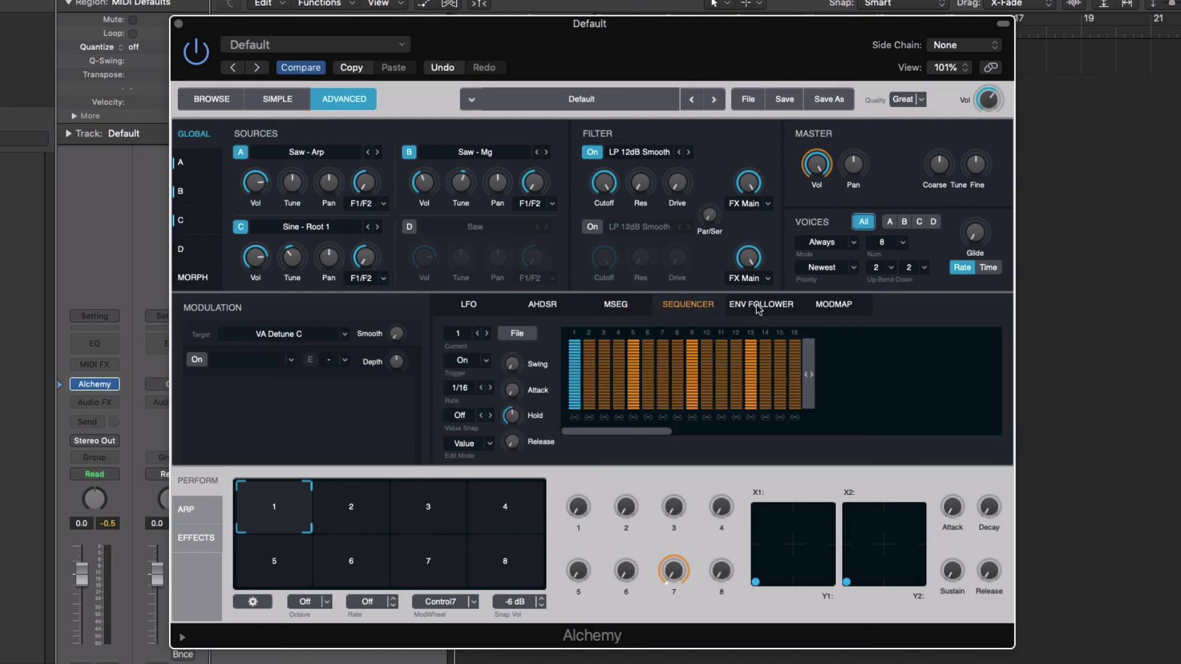
left_click(756, 305)
left_click(699, 307)
left_click(194, 172)
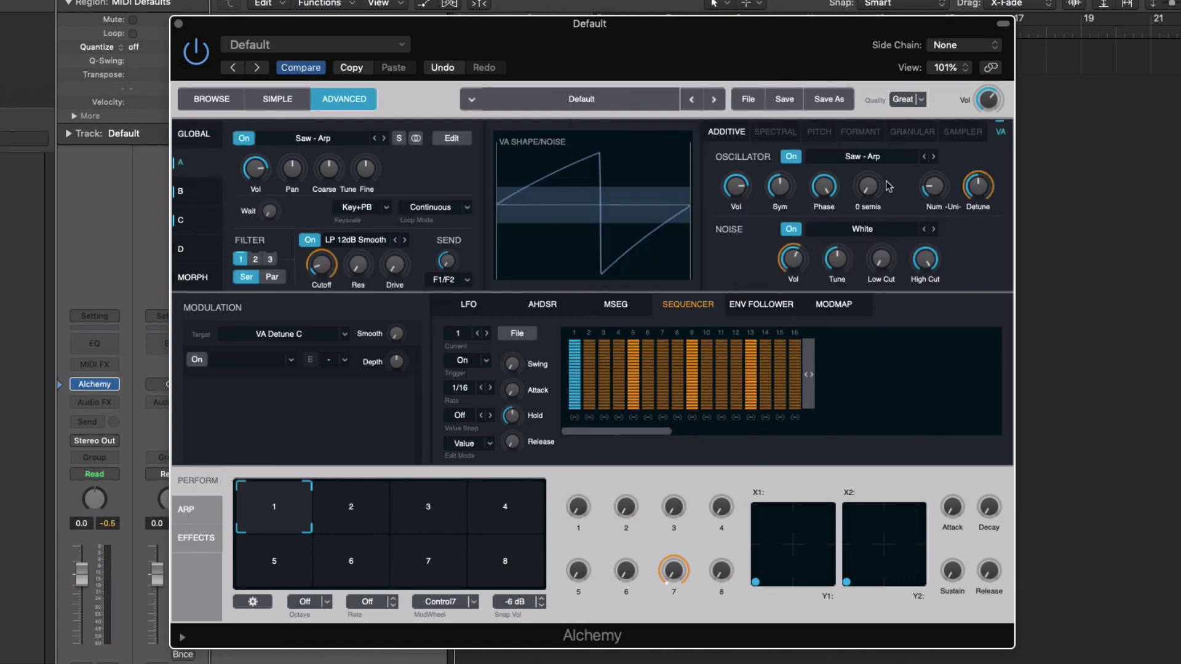